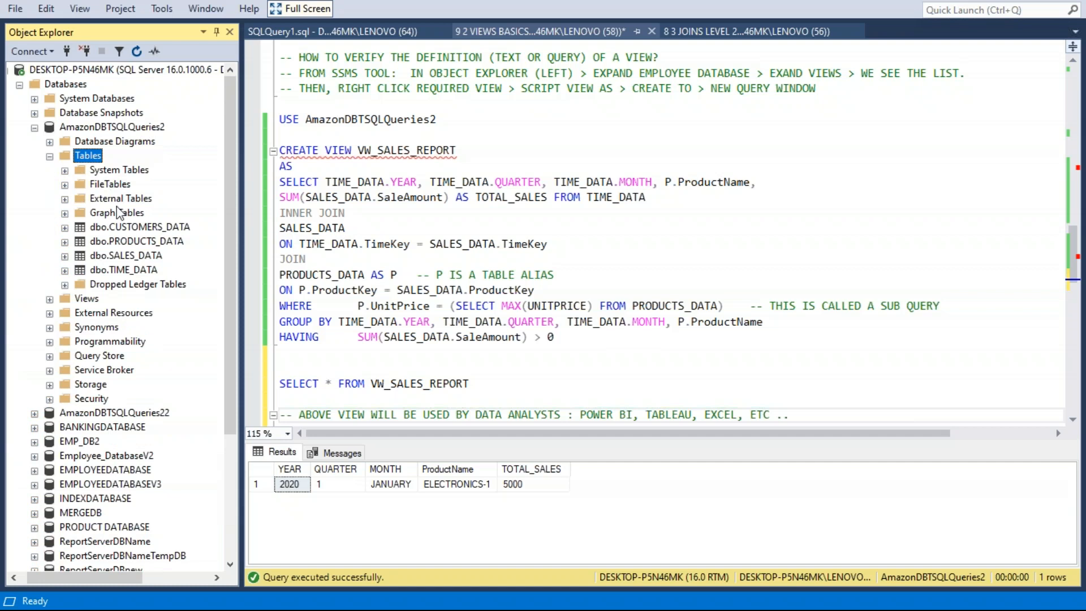
- Expand the Views folder of AmazonDBTSQLQueries2 and locate VW_SALES_REPORT there and in the SELECT query
double_click(88, 298)
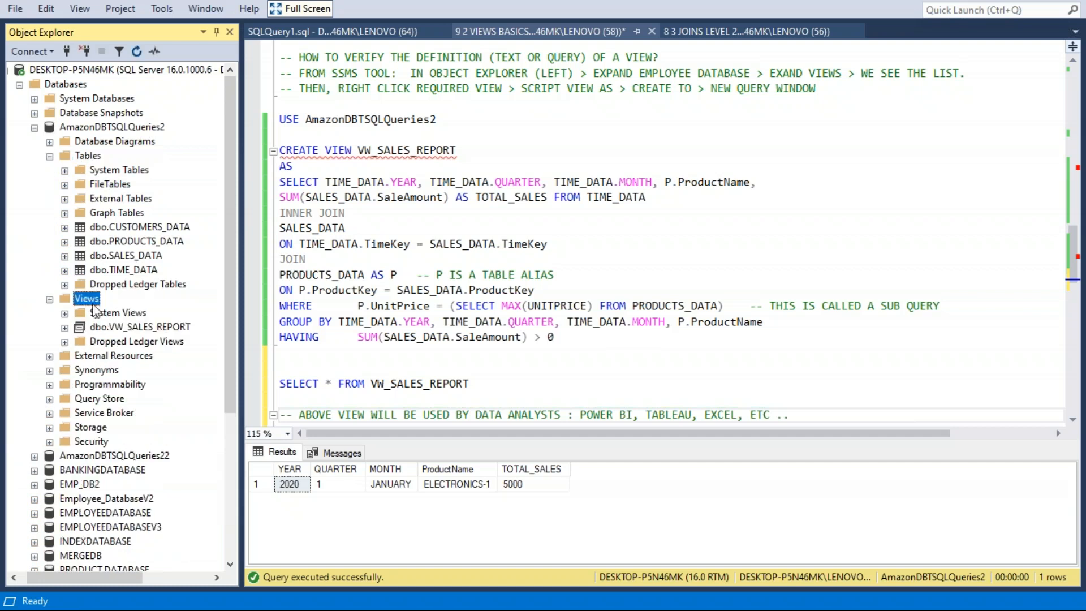
left_click(122, 327)
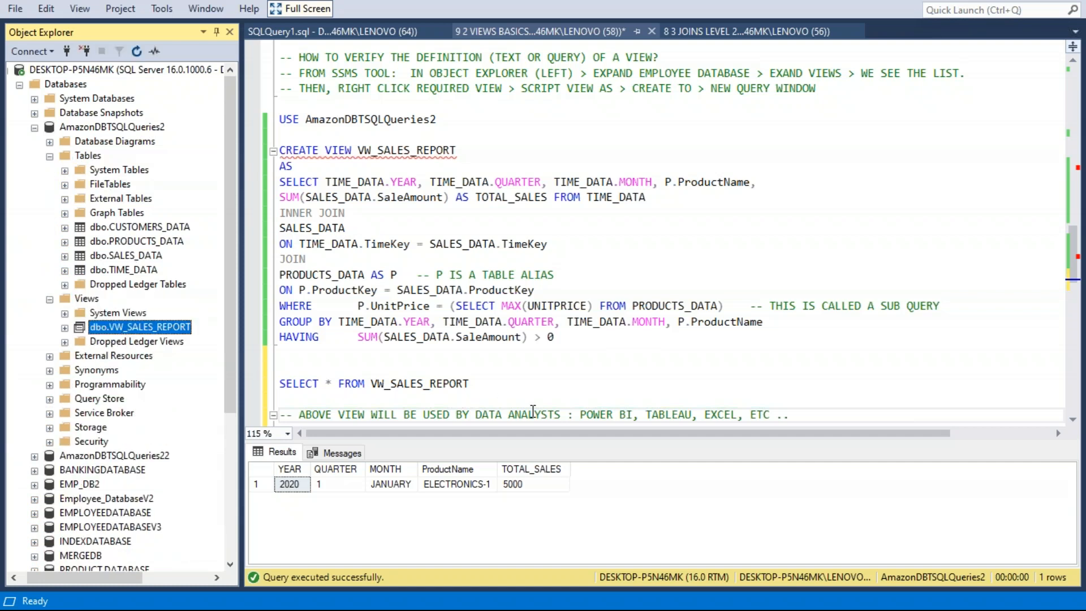
left_click(515, 454)
left_click_drag(516, 454, 515, 472)
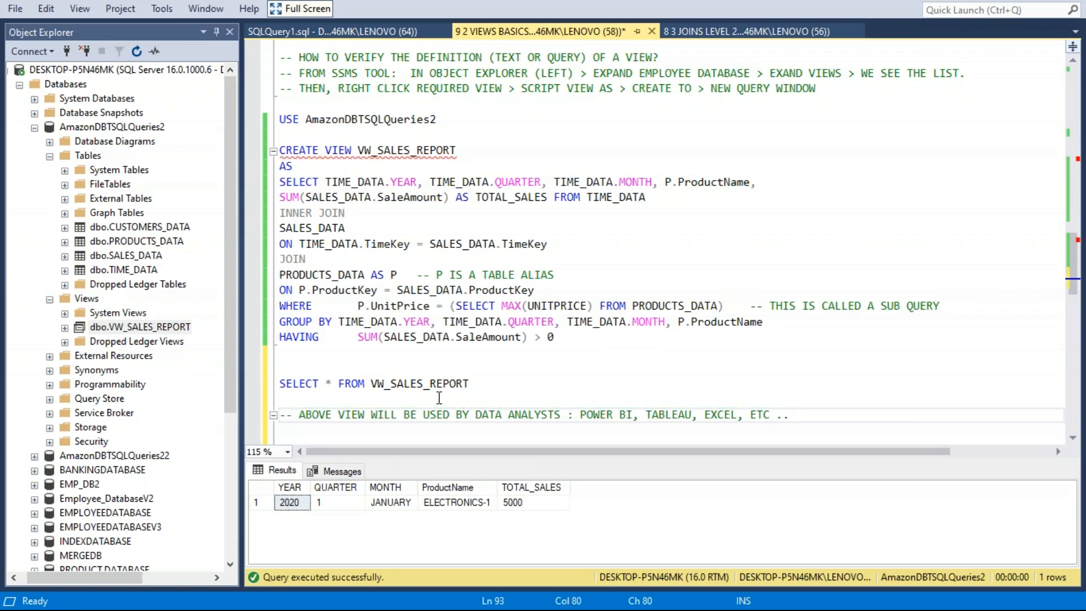
double_click(427, 383)
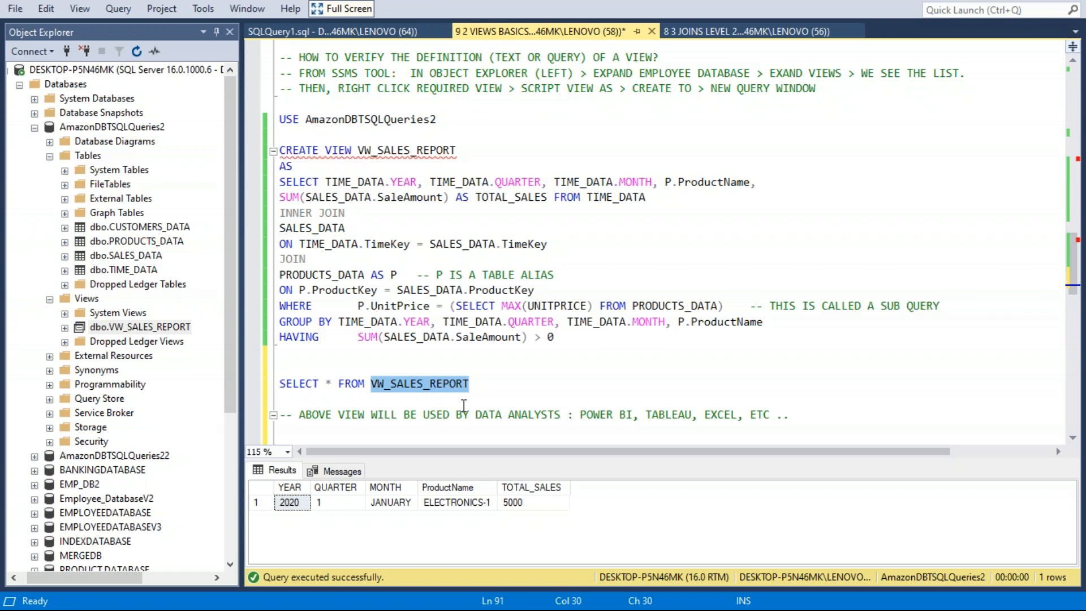
- Remove TABLEAU from the comment about data analysts' tools, leaving POWER BI, EXCEL, ETC, and save the script
double_click(668, 415)
key("Delete")
key("Delete")
key("Delete")
key("Delete")
type("E")
key("ctrl+s")
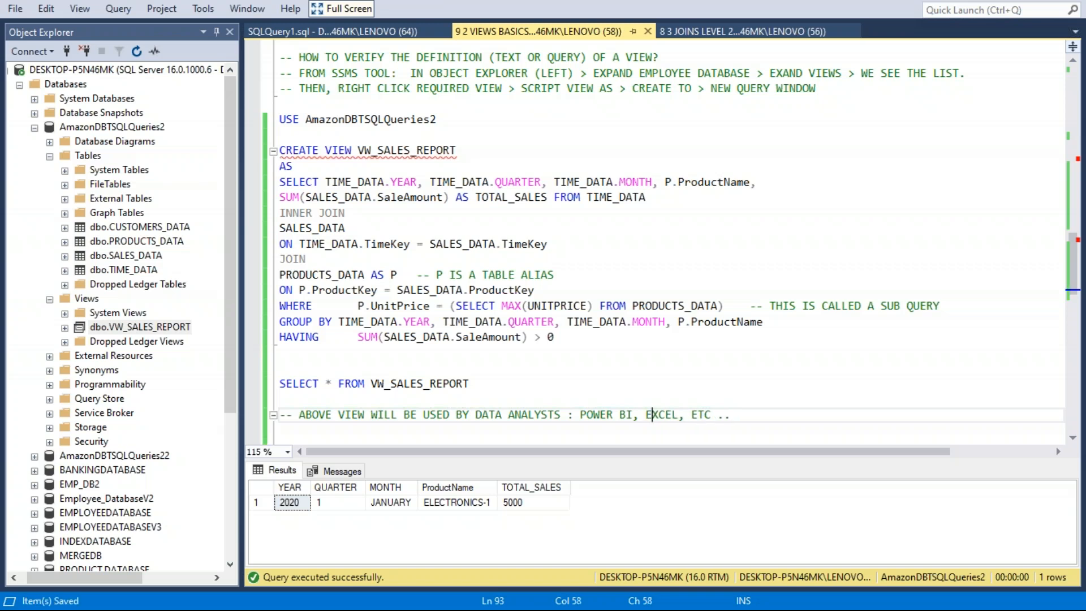
- Launch Excel with a blank workbook and dismiss the document recovery list
key("super+r")
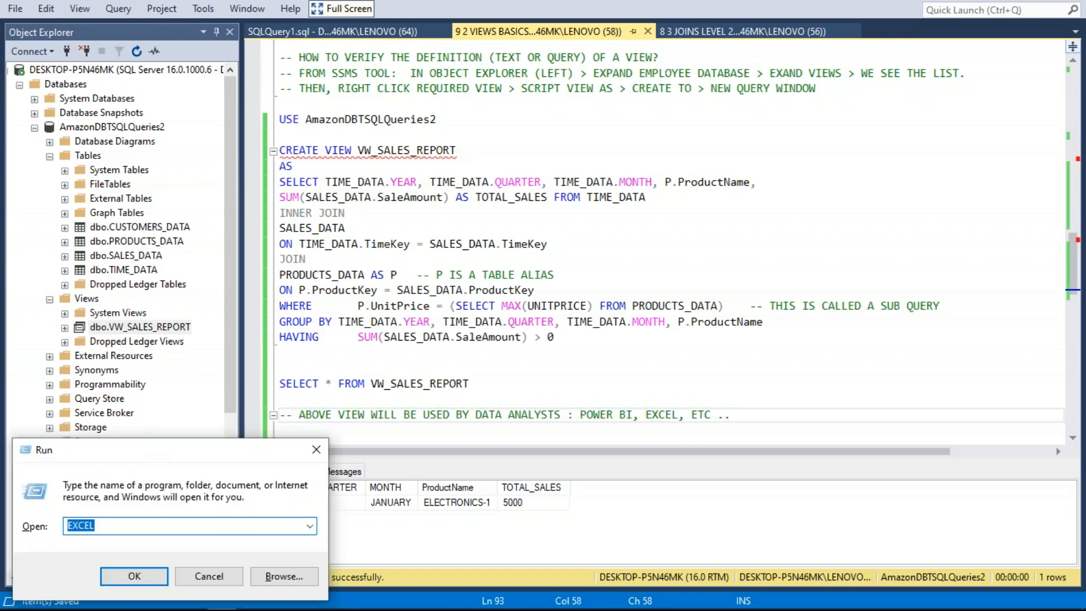
key("Return")
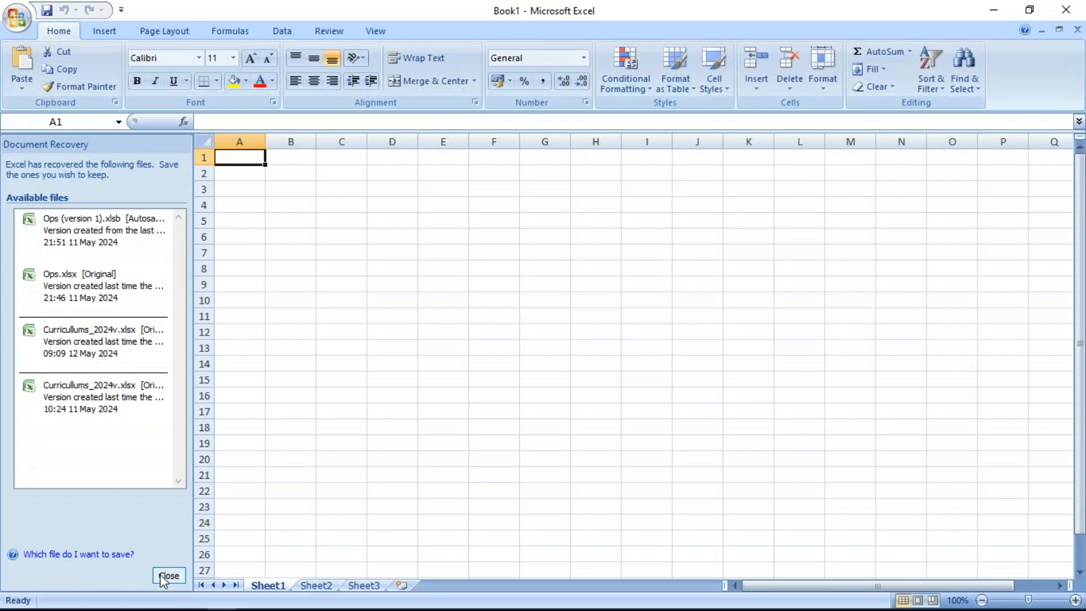
left_click(161, 578)
left_click(294, 222)
left_click(388, 251)
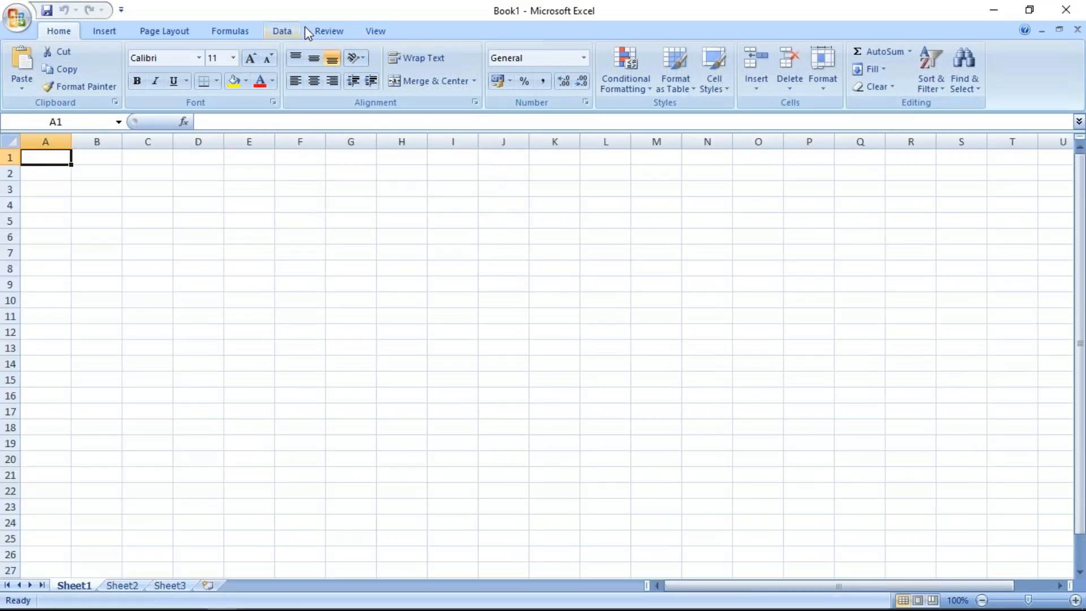
- Start a new external data connection from SQL Server in the blank workbook
left_click(287, 31)
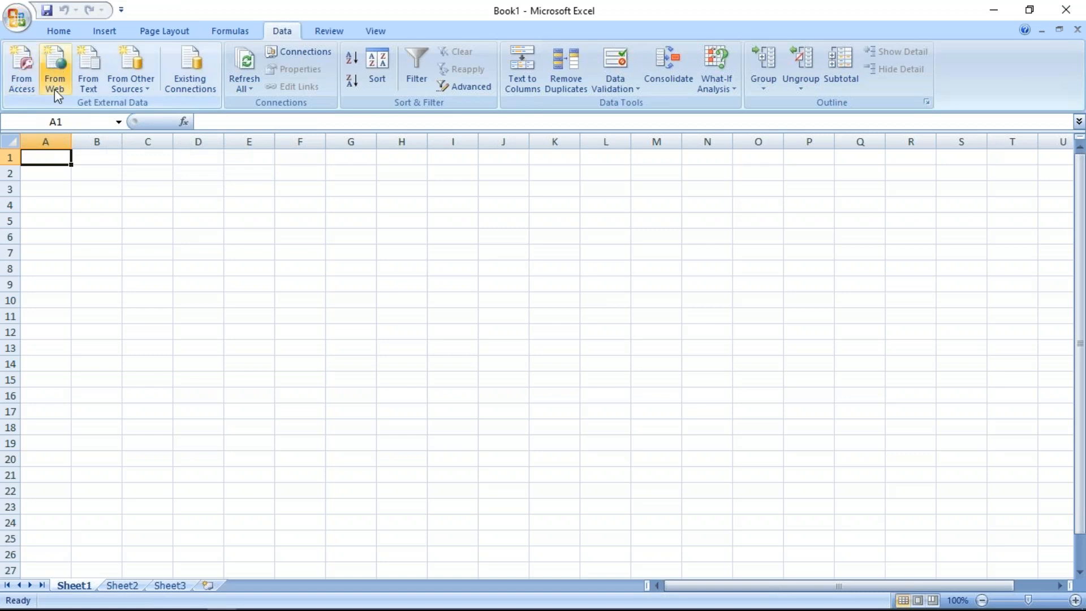
left_click(141, 90)
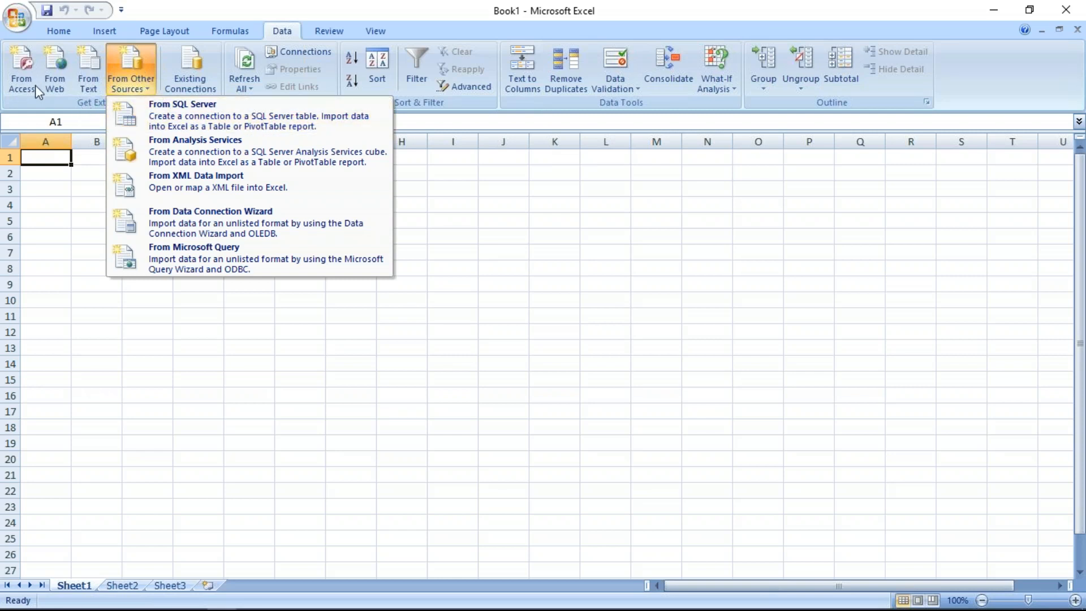
left_click(196, 113)
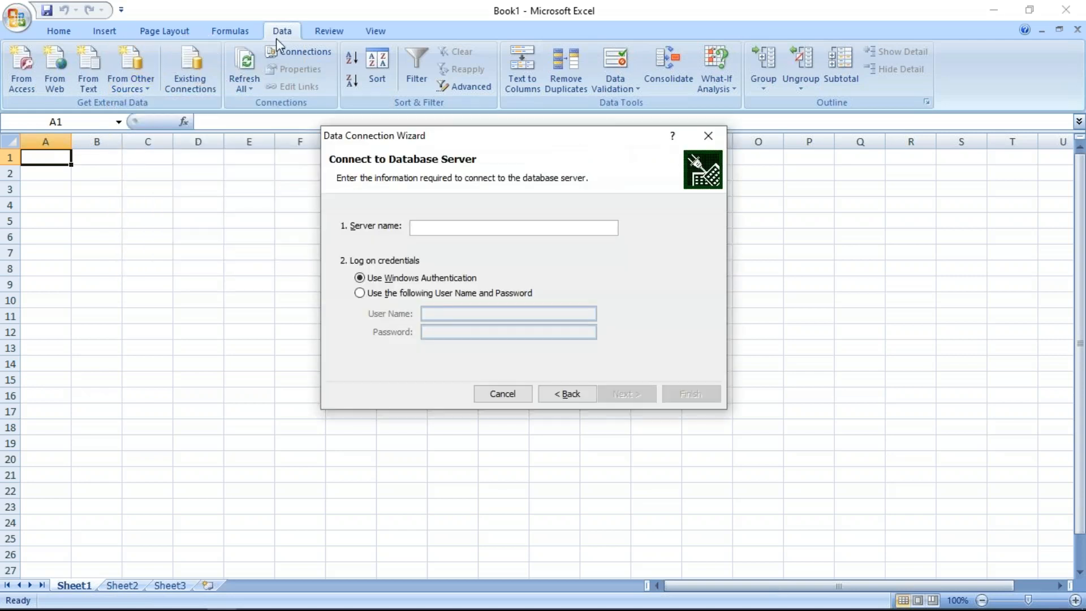
- Copy the server name DESKTOP-P5N46MK from SQL Server Management Studio into Excel's connection wizard and connect using Windows Authentication
key("ctrl")
key("alt+Tab")
key("alt+Tab")
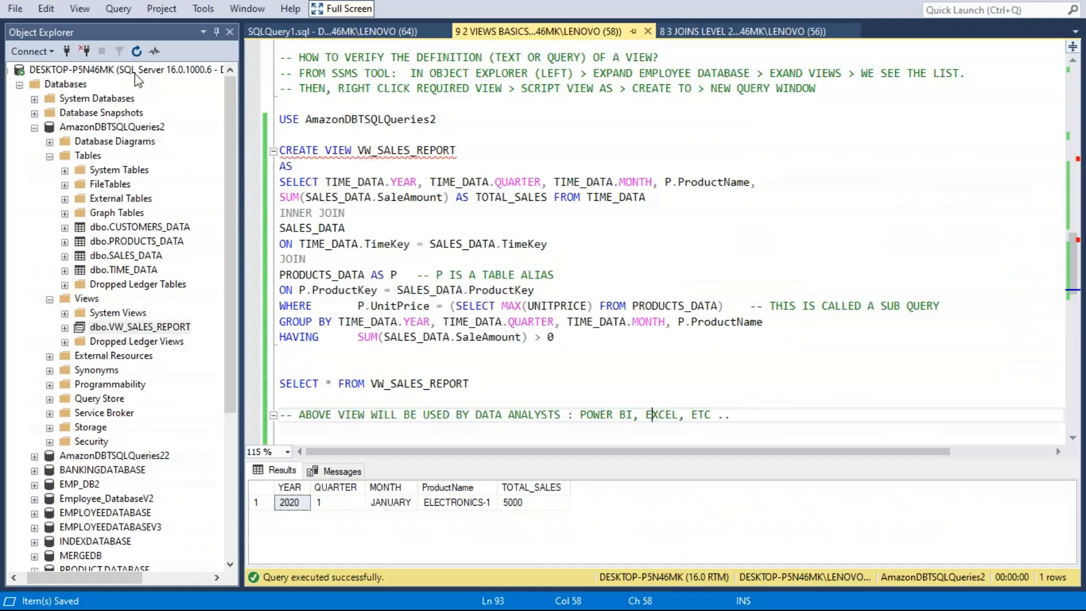
right_click(137, 72)
left_click(180, 85)
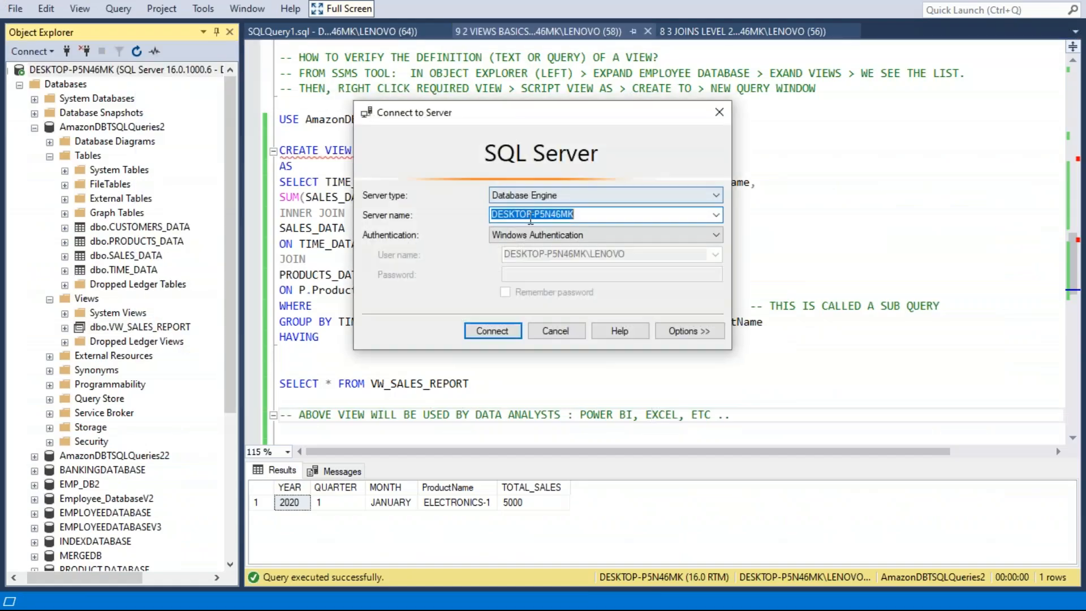
right_click(531, 218)
left_click(566, 264)
key("alt+Tab")
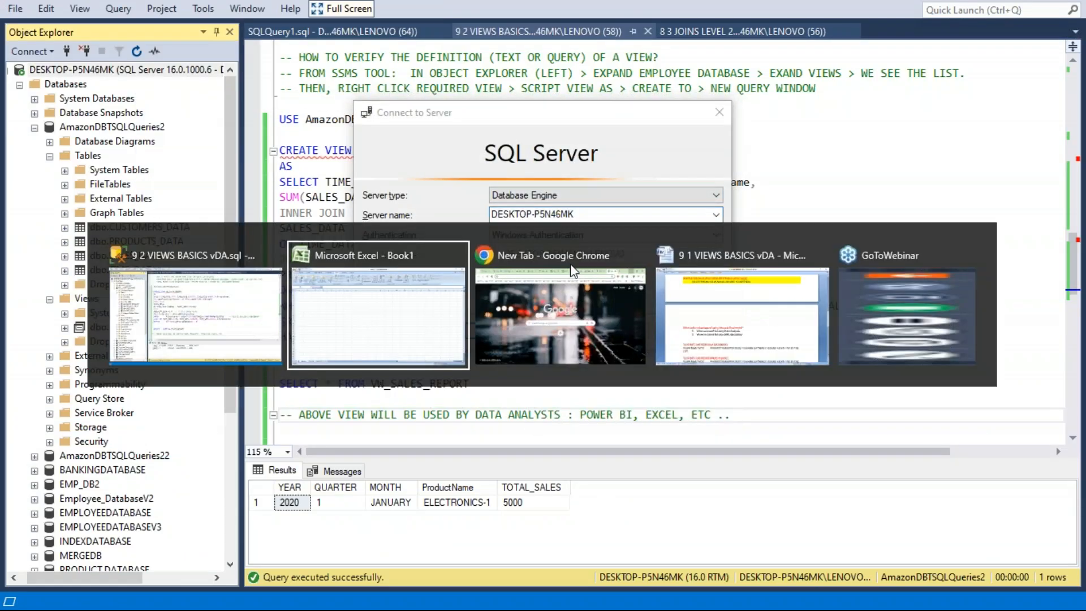
key("ctrl+v")
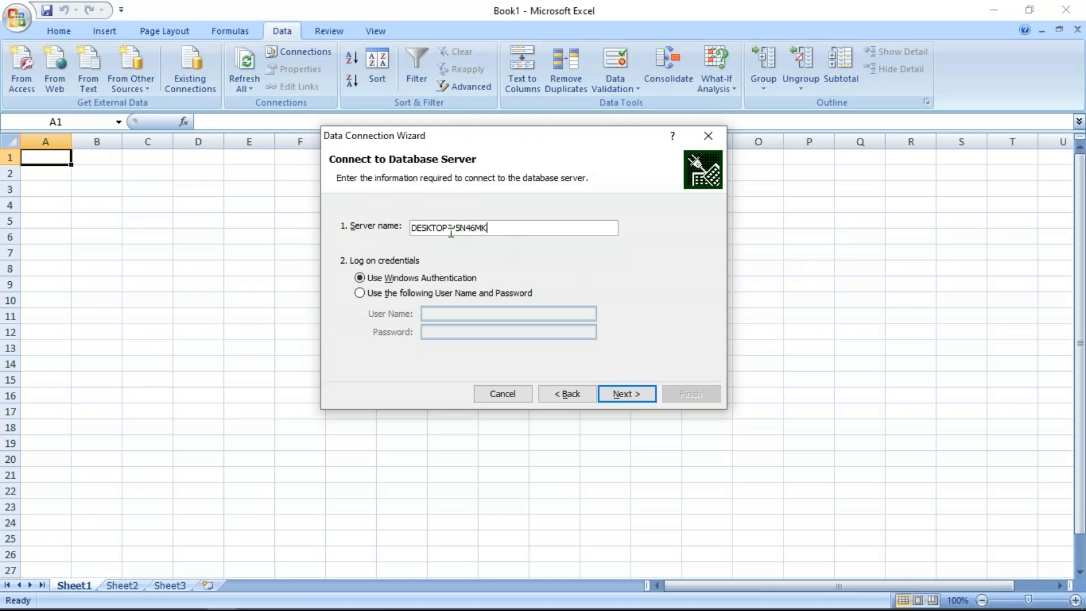
left_click(626, 393)
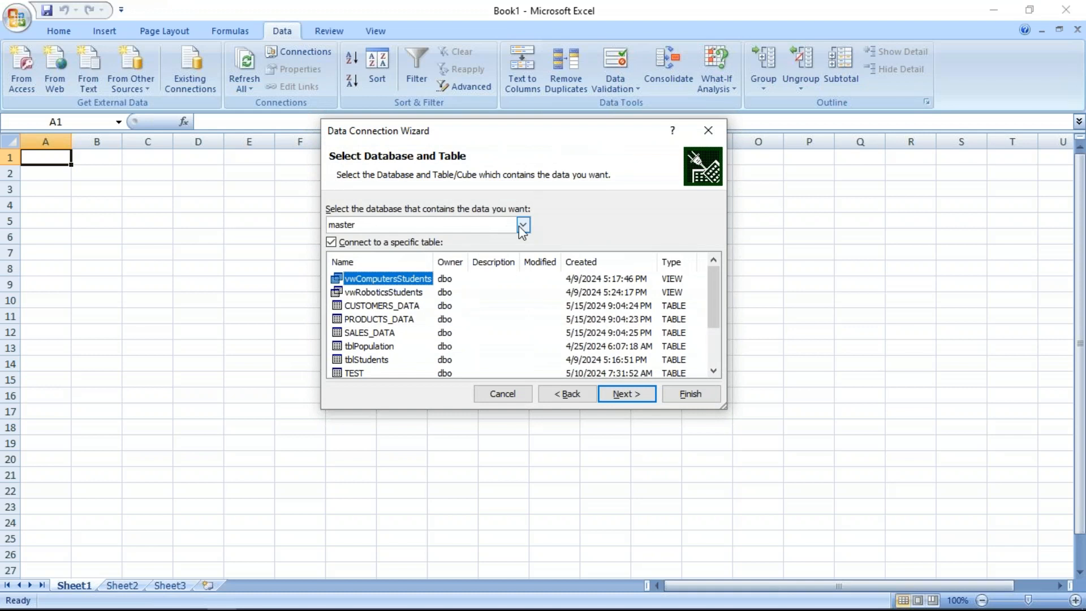
- Choose the AmazonDBTSQLQueries2 database and its VW_SALES_REPORT view as the data source
left_click(522, 226)
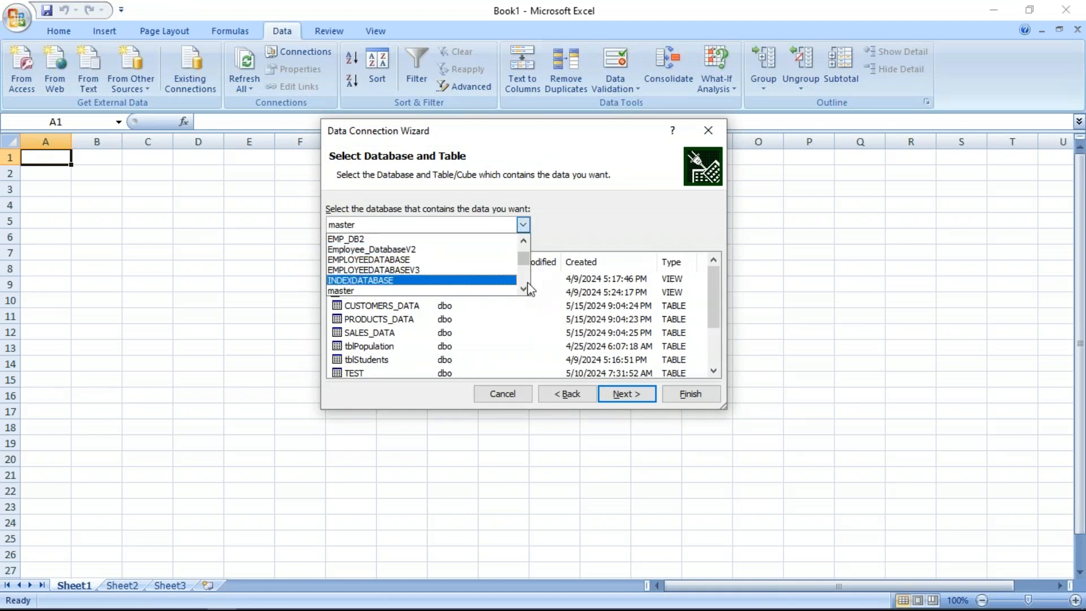
scroll(520, 259, "up", 1)
left_click(509, 239)
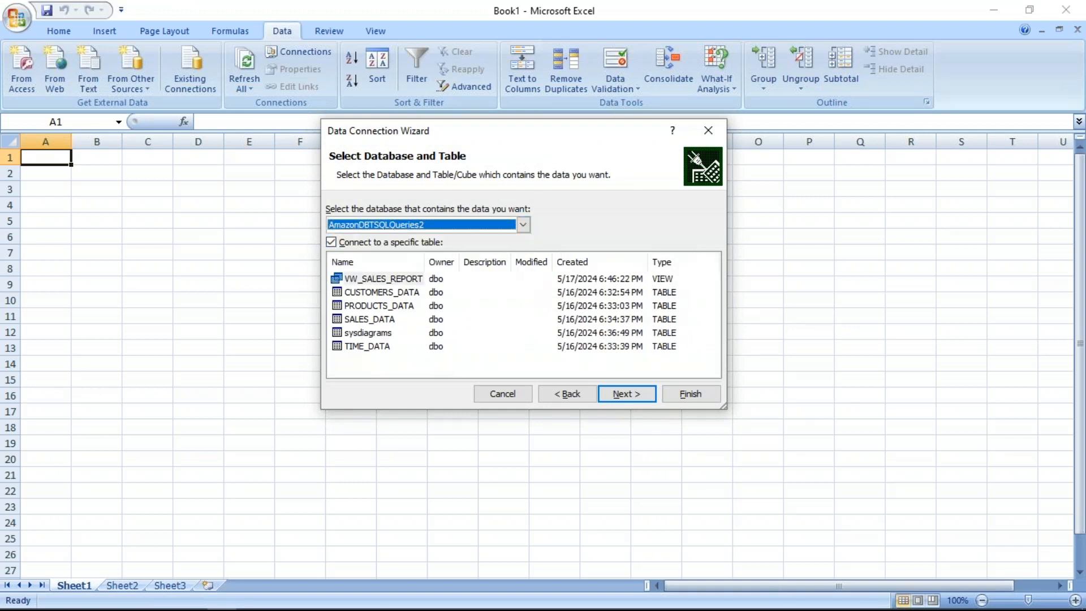
left_click(418, 285)
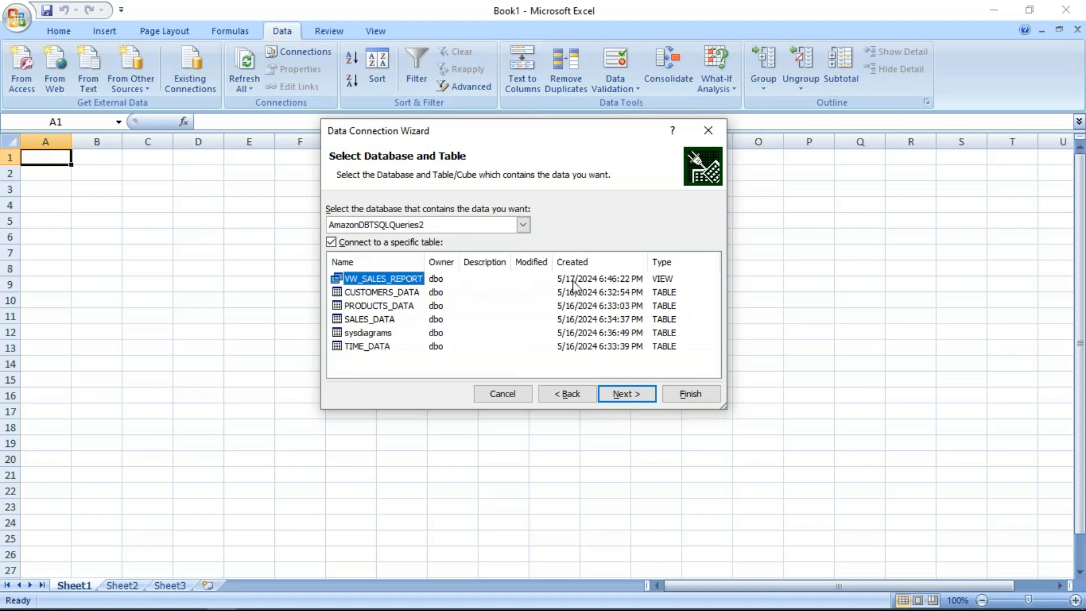
left_click(646, 394)
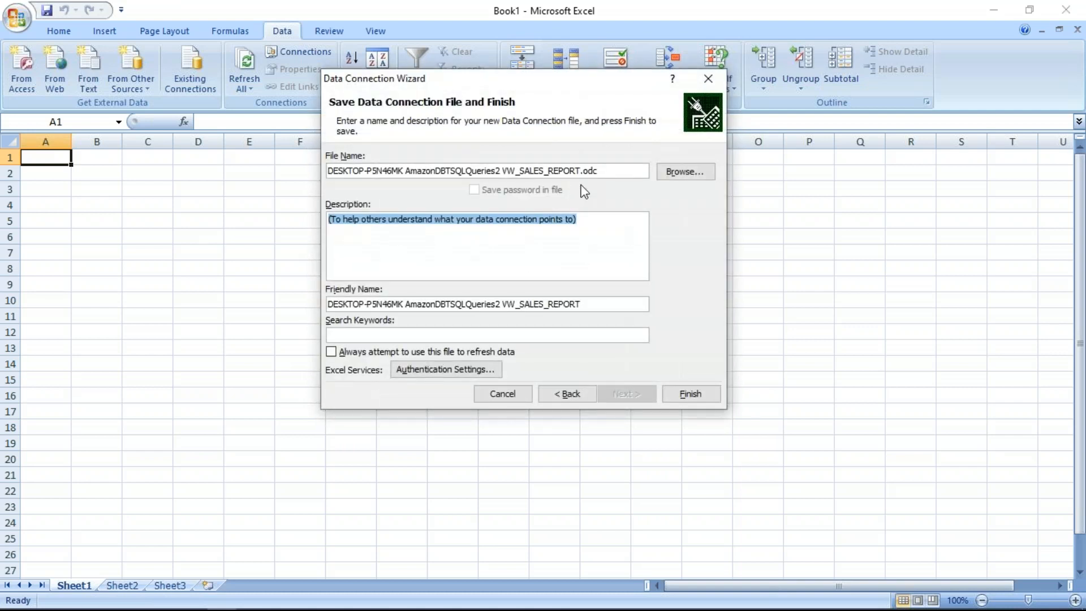
- Finish the data connection file and import the view as a PivotChart and PivotTable Report at cell A1 of the existing worksheet
left_click_drag(584, 170, 597, 171)
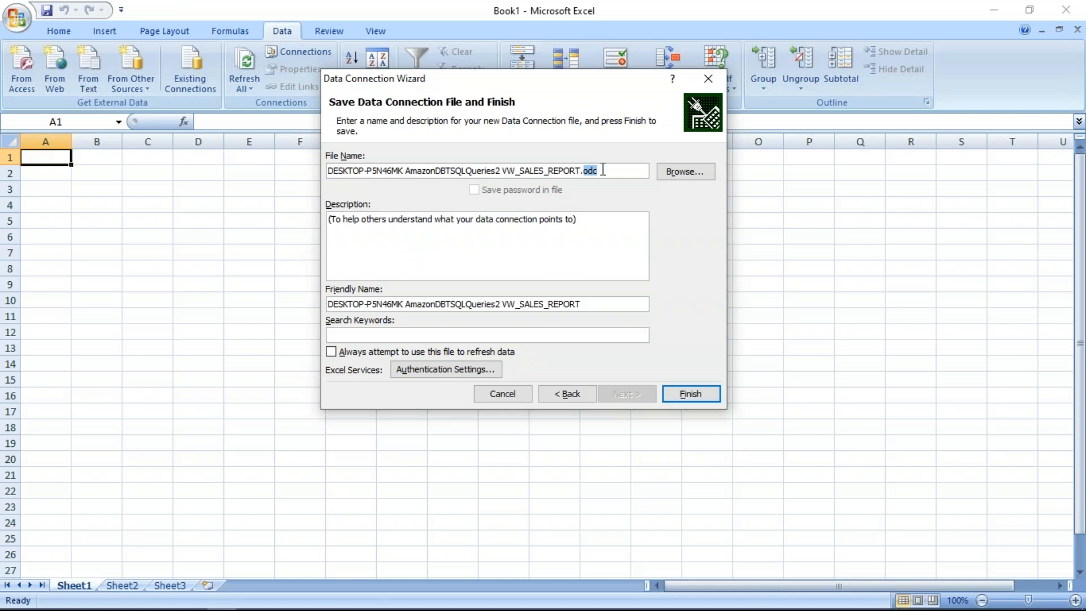
left_click(689, 394)
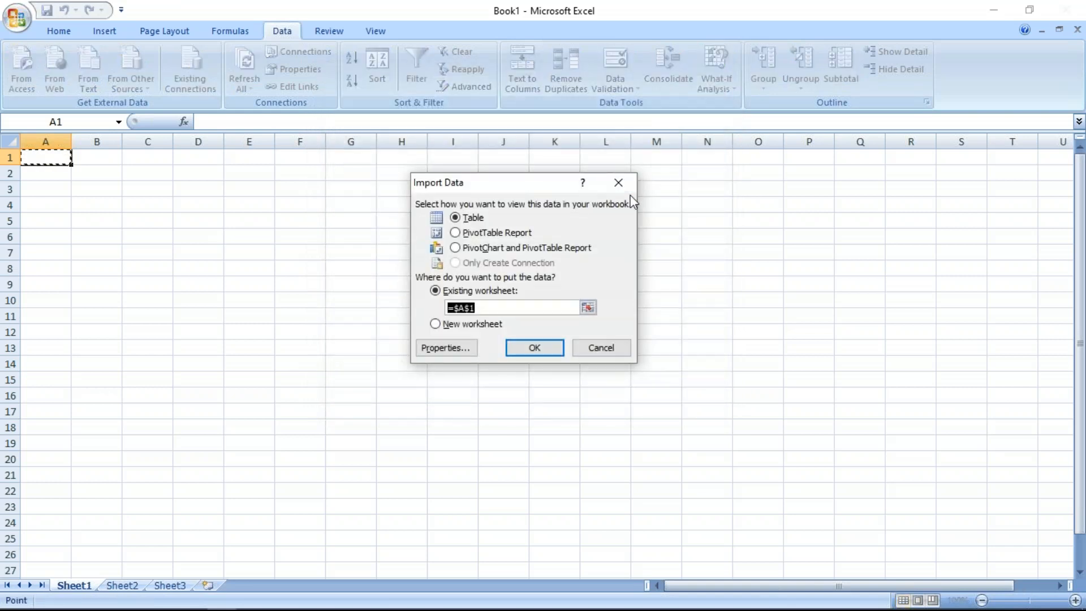
left_click(501, 249)
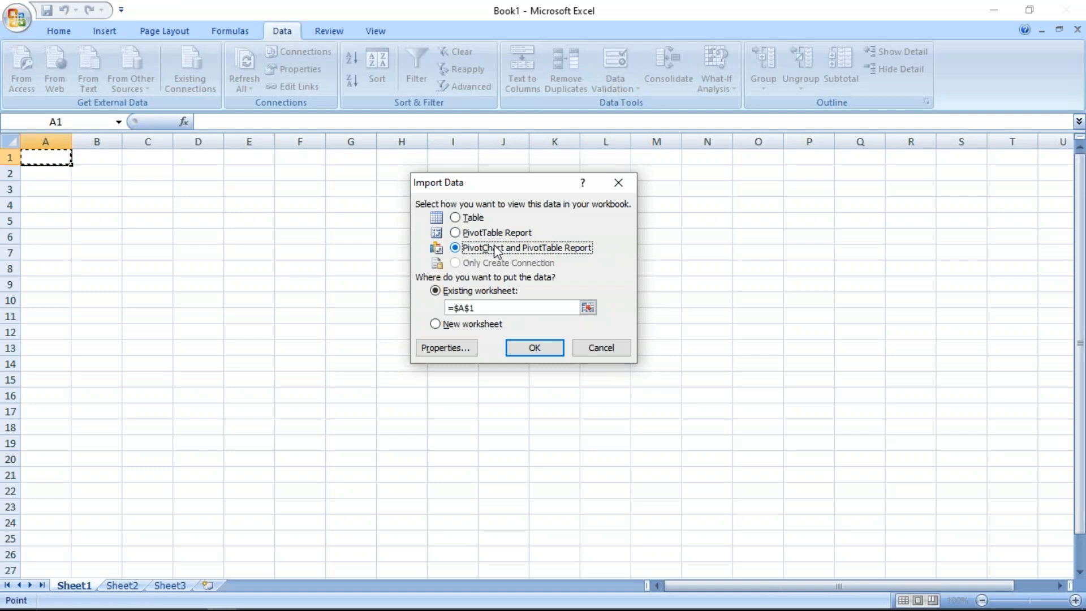
left_click(552, 351)
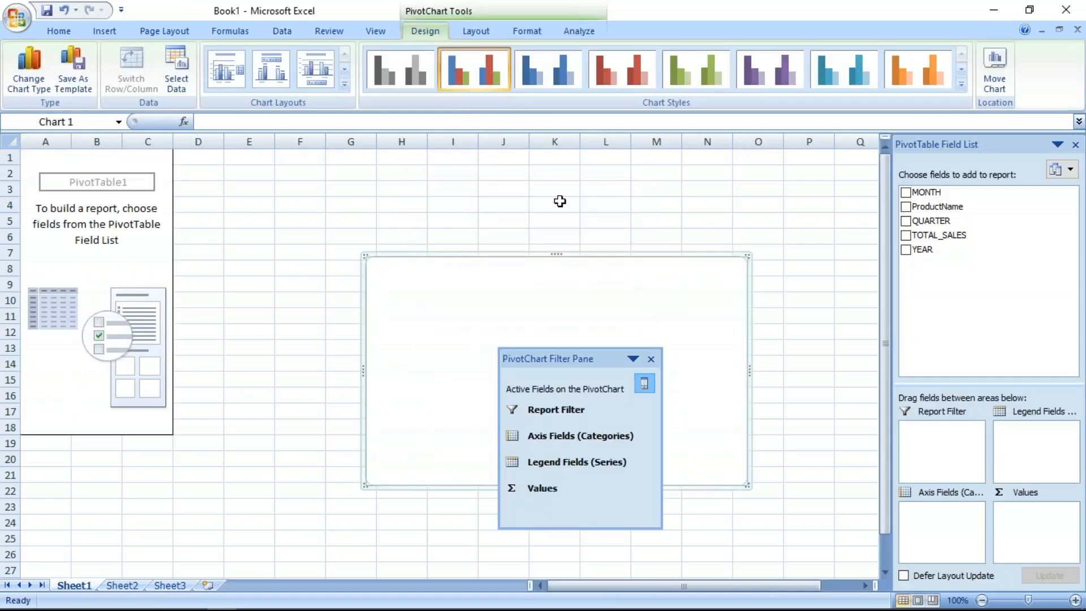
- Build the PivotChart with YEAR and QUARTER as axis fields and TOTAL_SALES as values, closing the chart's filter pane
left_click_drag(910, 250, 936, 523)
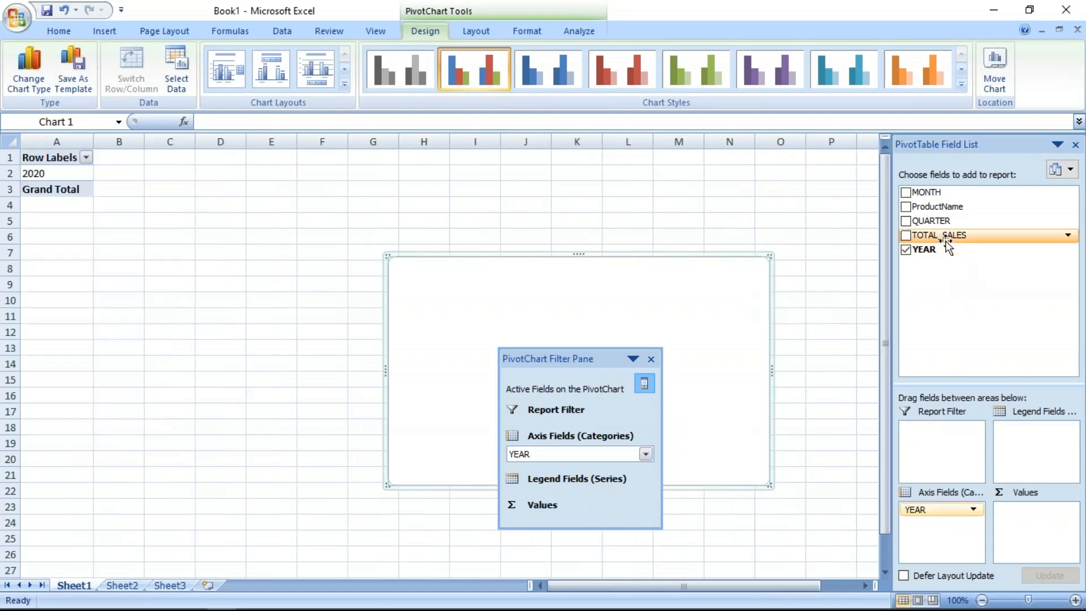
left_click_drag(938, 235, 1018, 518)
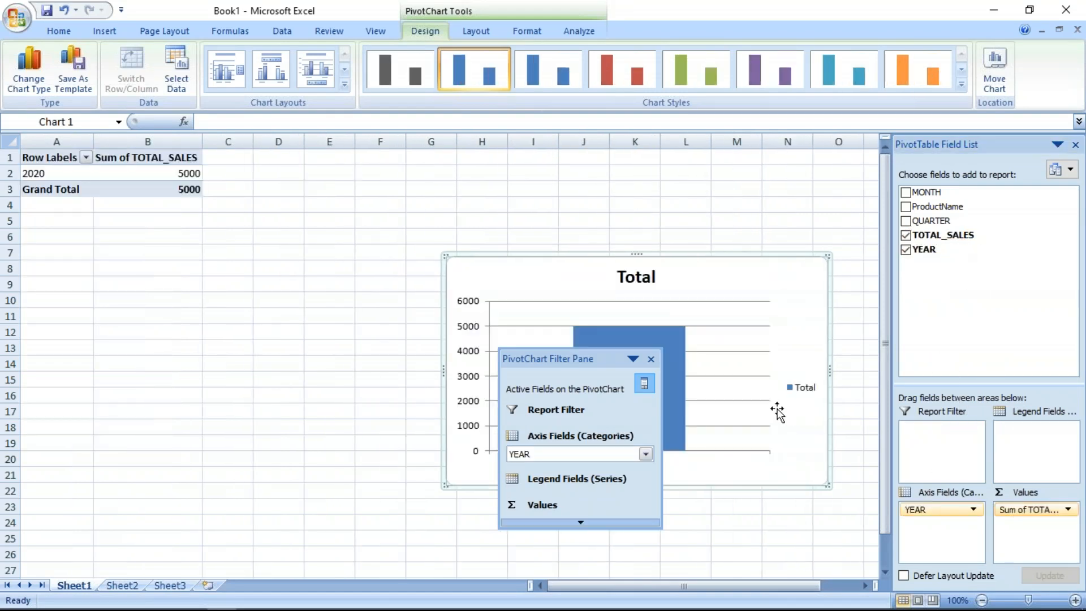
left_click(650, 359)
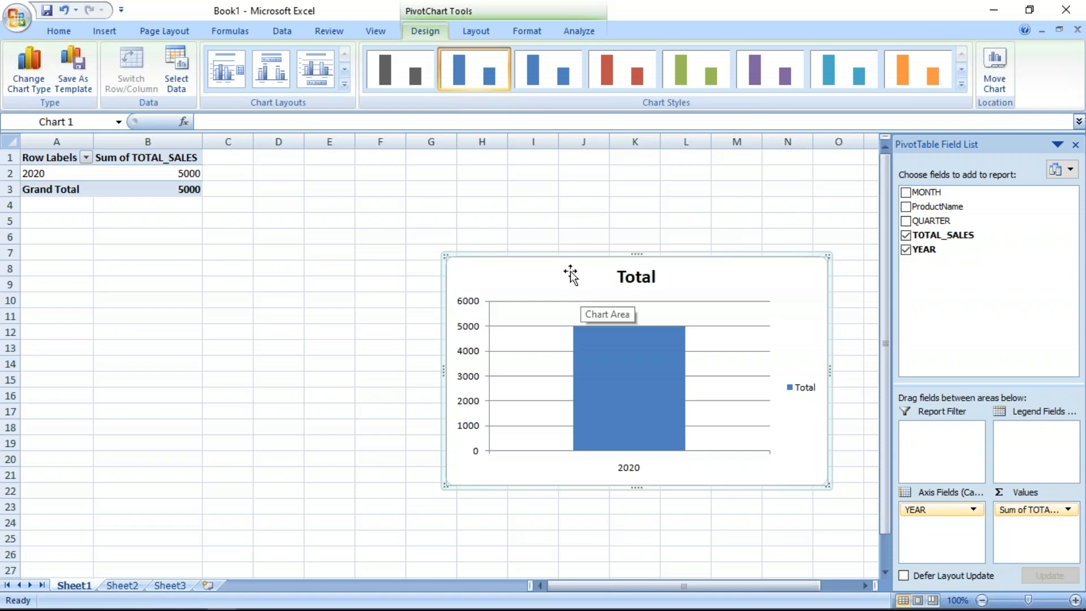
left_click_drag(930, 221, 940, 531)
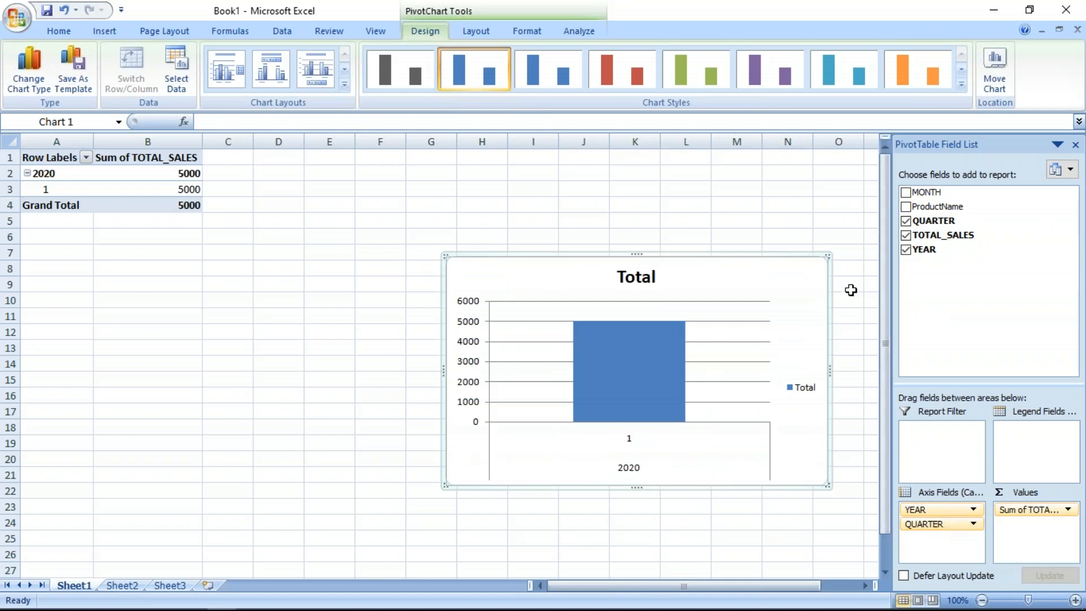
- Close Excel without saving Book1 and cancel the server connection dialog in SQL Server Management Studio
left_click(1066, 9)
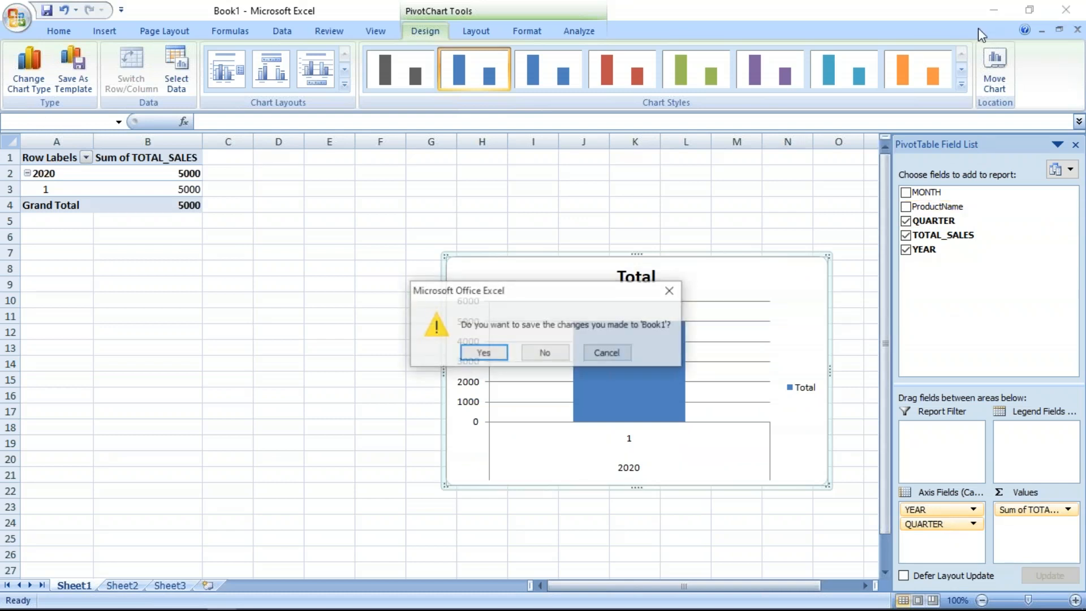
left_click(544, 352)
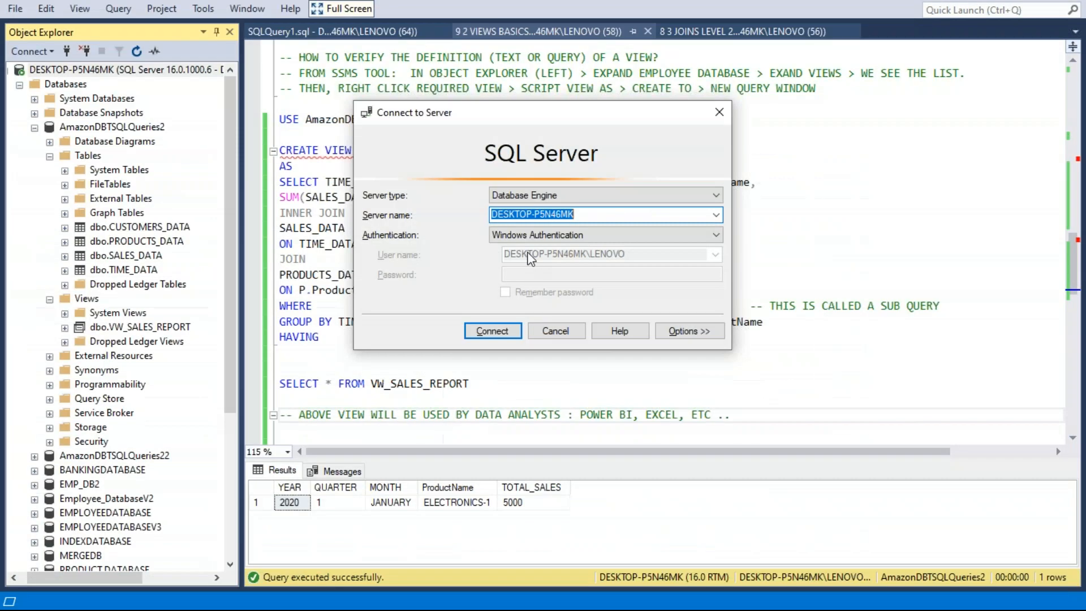
left_click(553, 334)
- Duplicate the whole CREATE VIEW VW_SALES_REPORT statement below the original, leaving a few blank lines before the SELECT query
left_click_drag(599, 339, 256, 155)
key("ctrl+c")
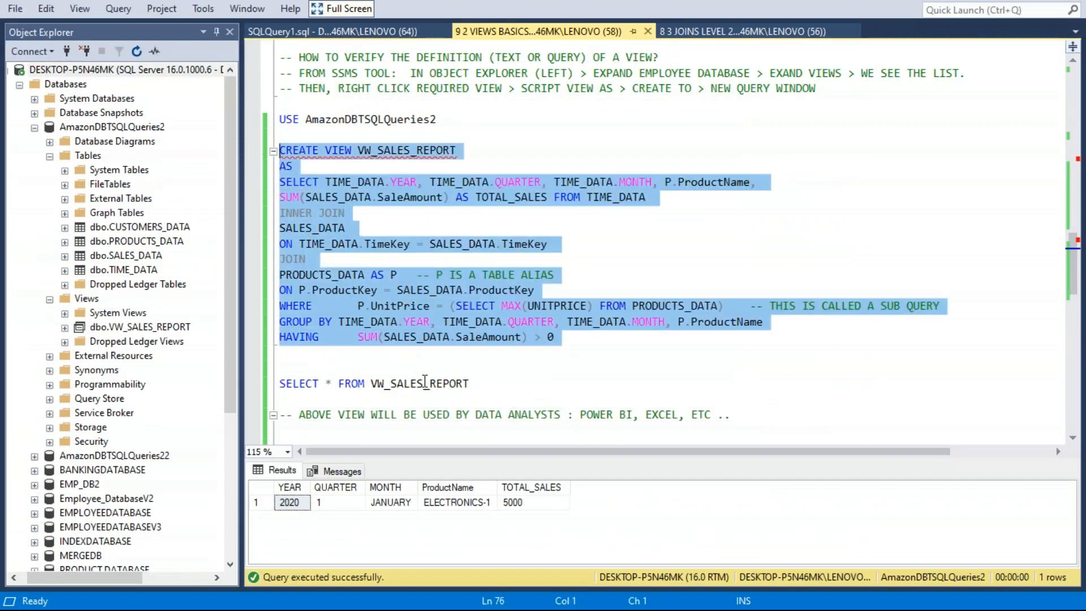
left_click(434, 371)
key("ctrl+v")
key("Return")
key("Return")
key("Return")
key("Return")
key("Return")
key("Return")
key("Return")
key("Return")
key("Return")
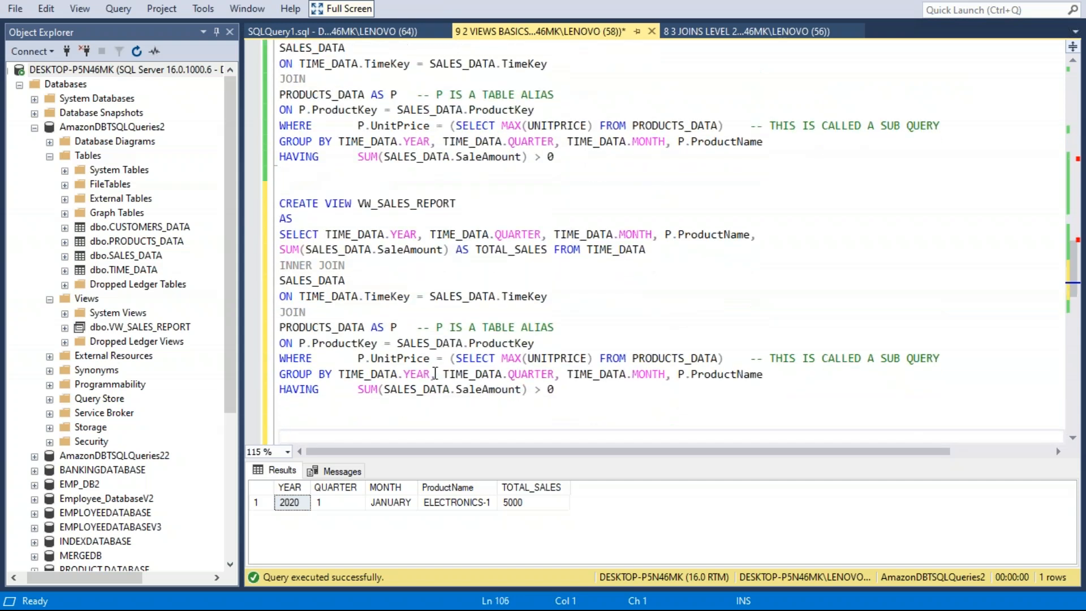
key("Return")
key("Return")
left_click(355, 287)
key("Delete")
key("Delete")
key("Delete")
key("Delete")
key("Delete")
key("Delete")
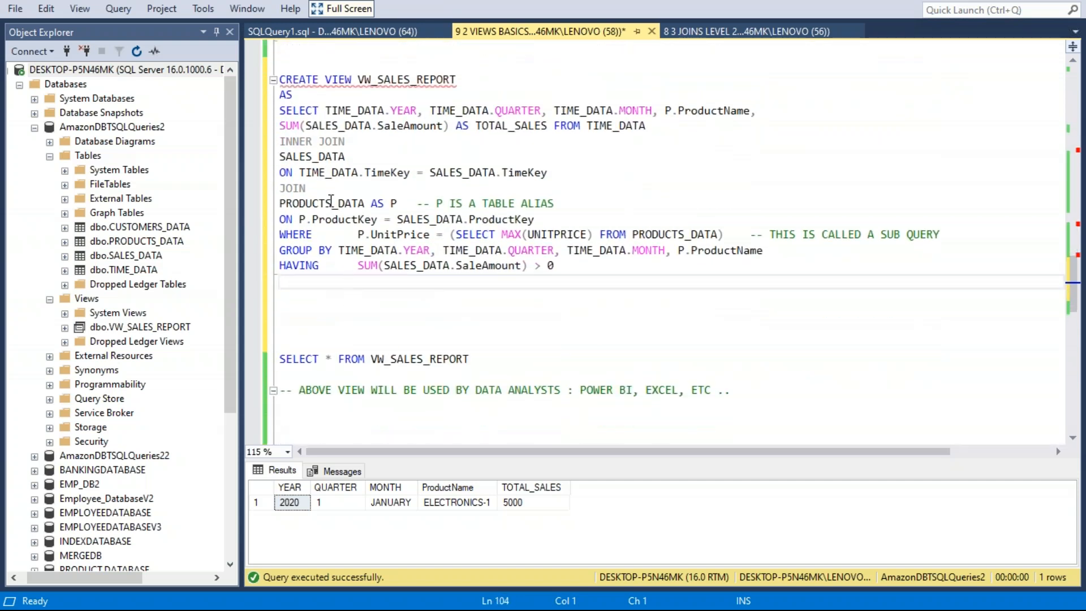
- Change CREATE to ALTER in the copied view statement and comment out its WHERE line containing the subquery
double_click(299, 79)
type("ALTER")
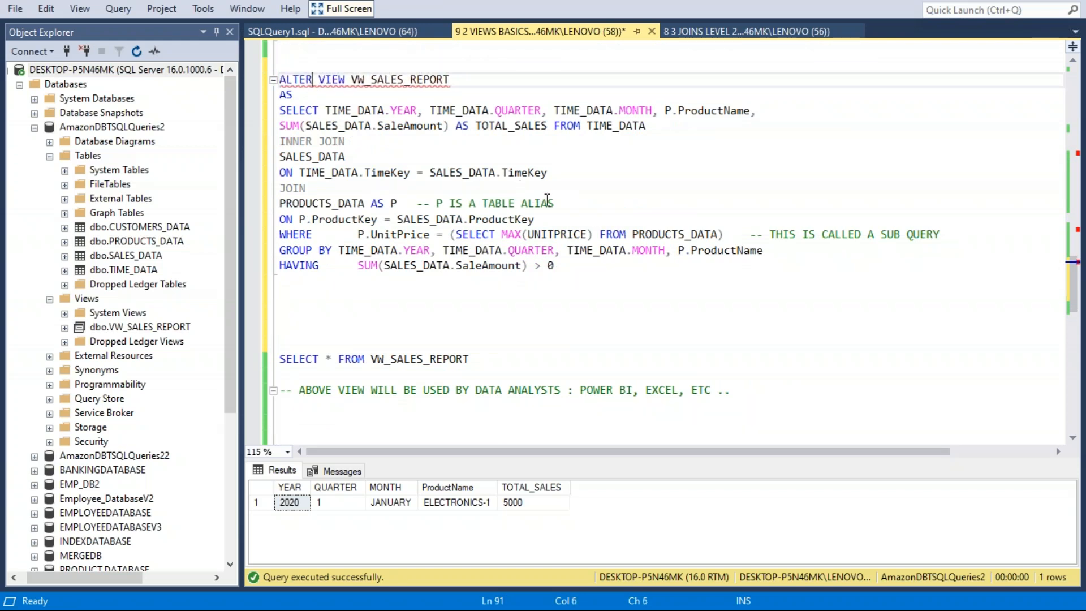
left_click_drag(540, 219, 952, 228)
key("Left")
key("Down")
key("Home")
type("--")
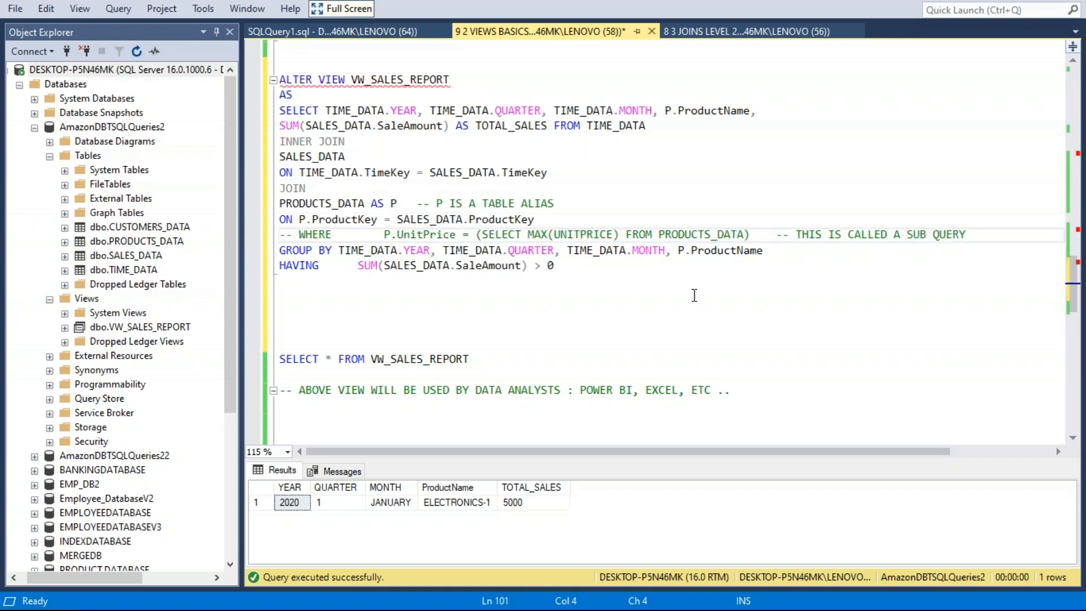
- Comment out the HAVING line in the copied statement and execute the whole ALTER VIEW VW_SALES_REPORT statement
left_click(281, 266)
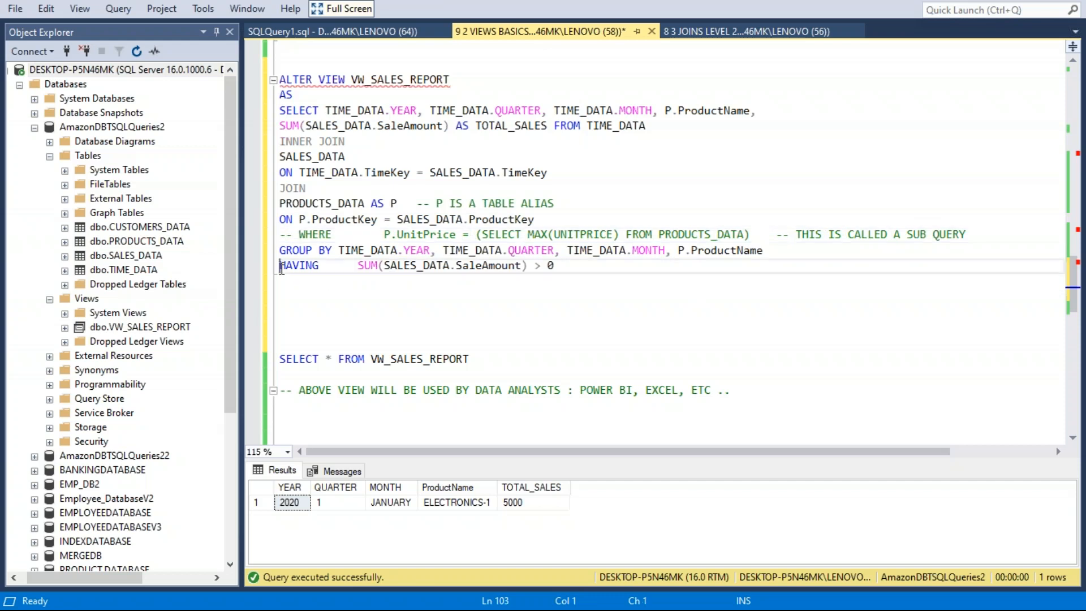
type("--")
left_click_drag(581, 266, 190, 81)
key("F5")
- Remove two blank lines above SELECT * FROM VW_SALES_REPORT and execute that query
left_click(370, 314)
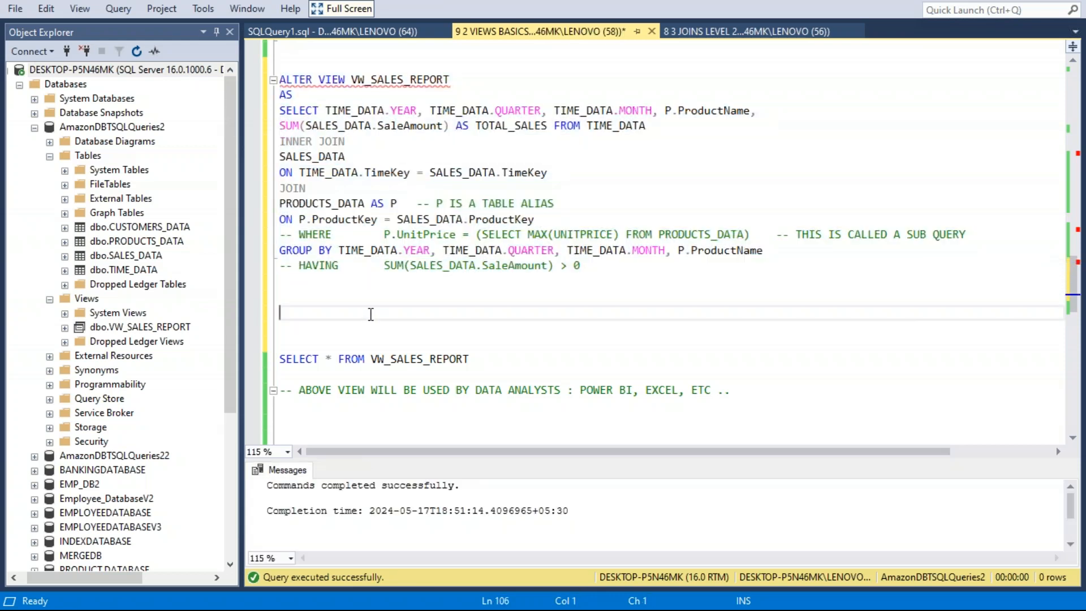
key("Delete")
key("Delete")
left_click_drag(317, 343, 253, 328)
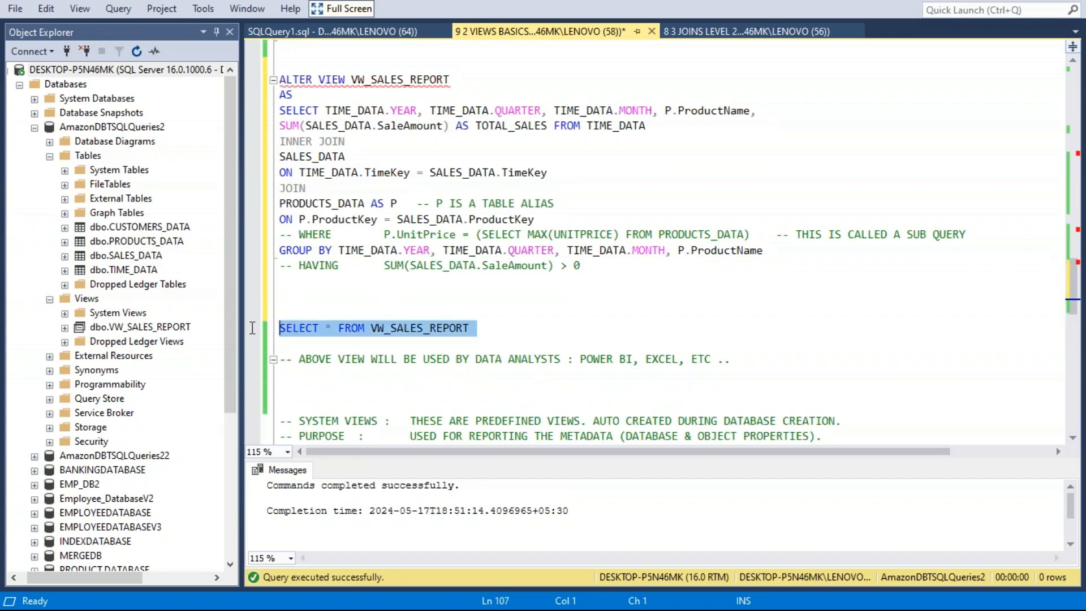
key("F5")
- Insert three blank lines below the comment about data analysts using the view
left_click(318, 375)
key("Return")
key("Return")
key("Return")
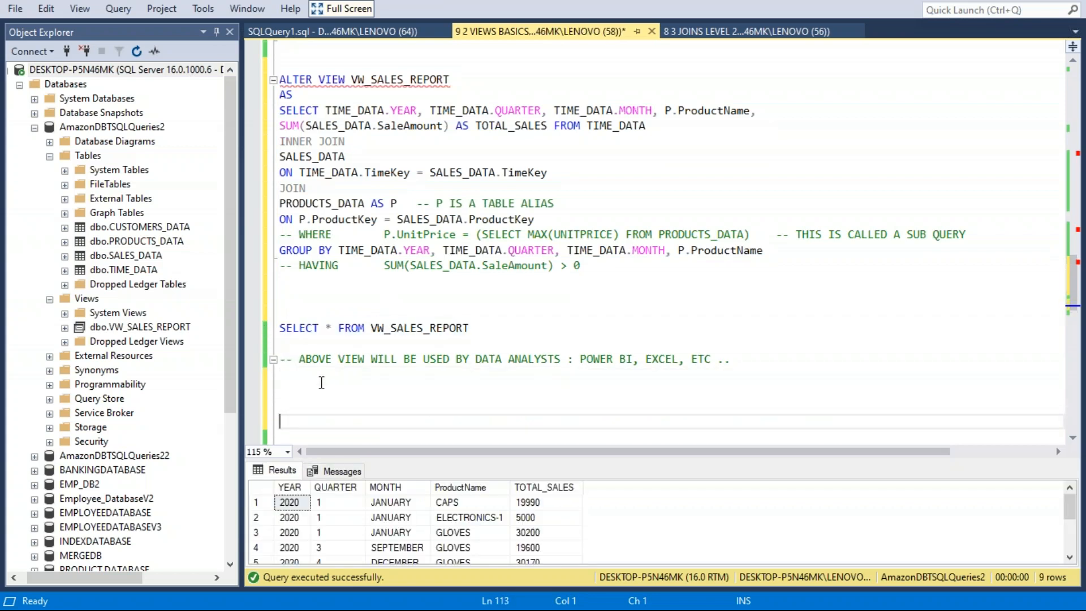
- Enlarge the results area to review the returned rows and their YEAR values, and save the query file
left_click_drag(389, 460, 384, 400)
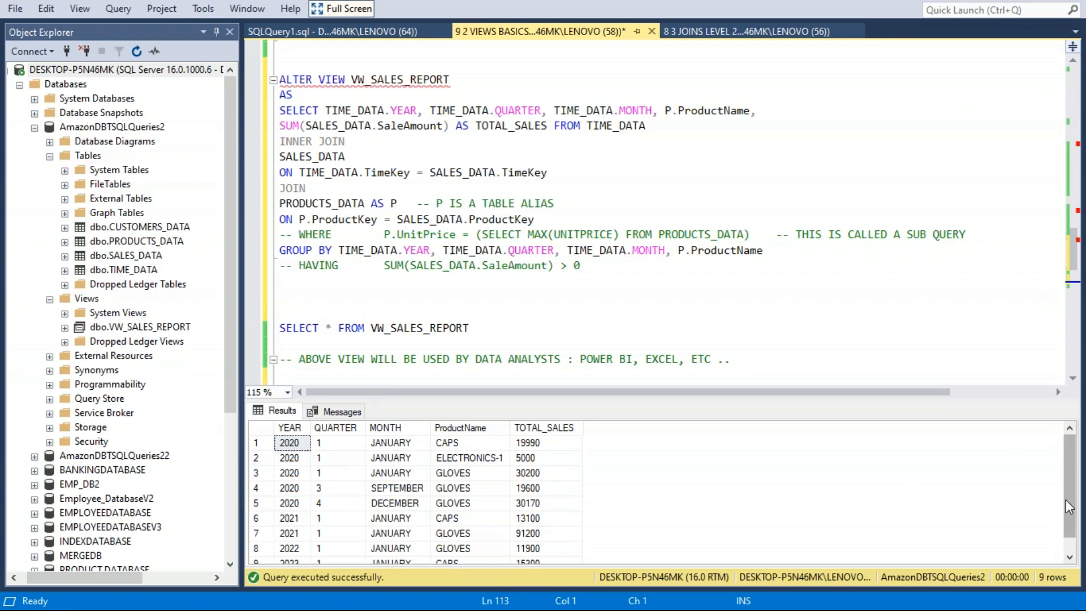
left_click(1069, 557)
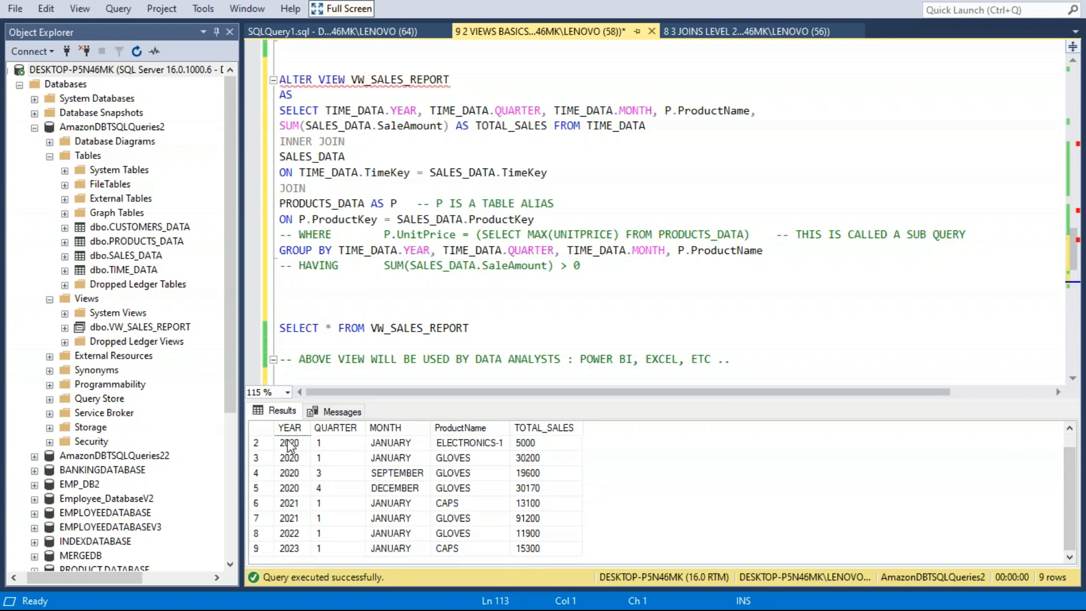
left_click_drag(288, 443, 288, 553)
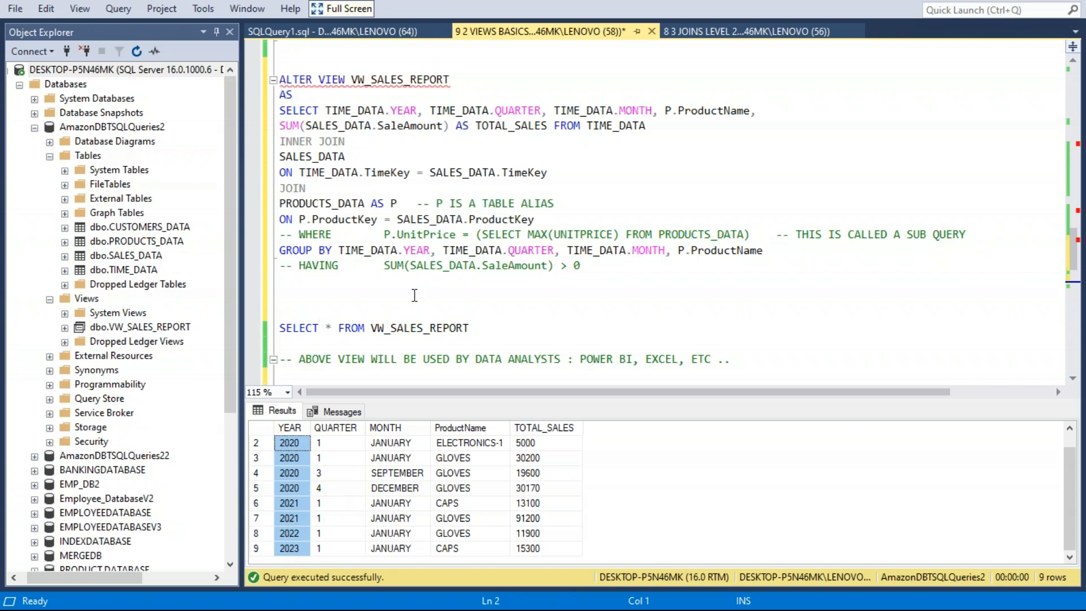
left_click(416, 297)
key("ctrl+s")
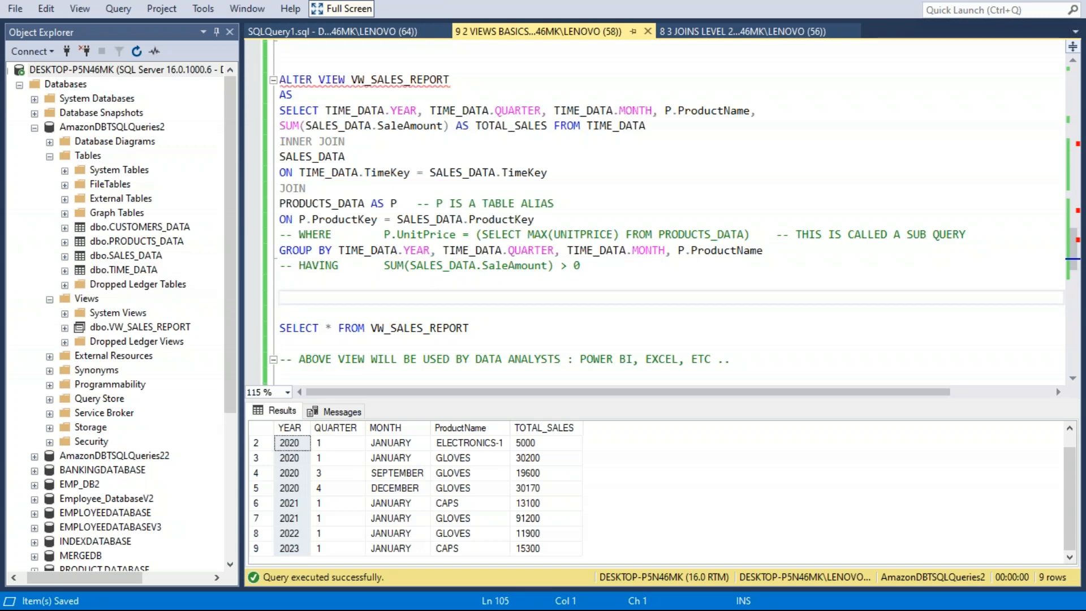
- Launch Excel and start a SQL Server data connection in the blank workbook
key("super+r")
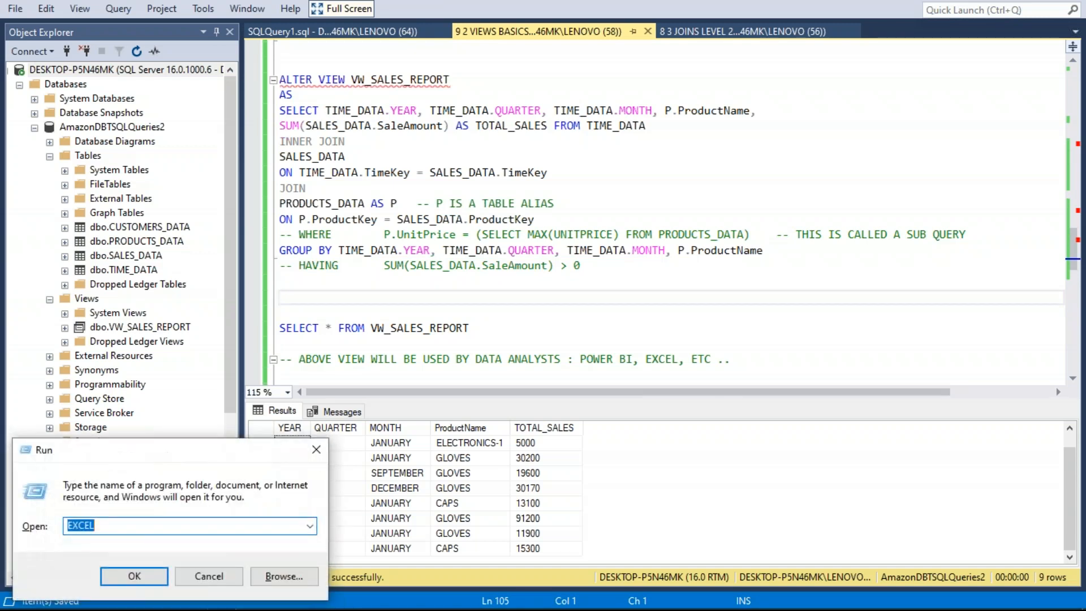
key("Return")
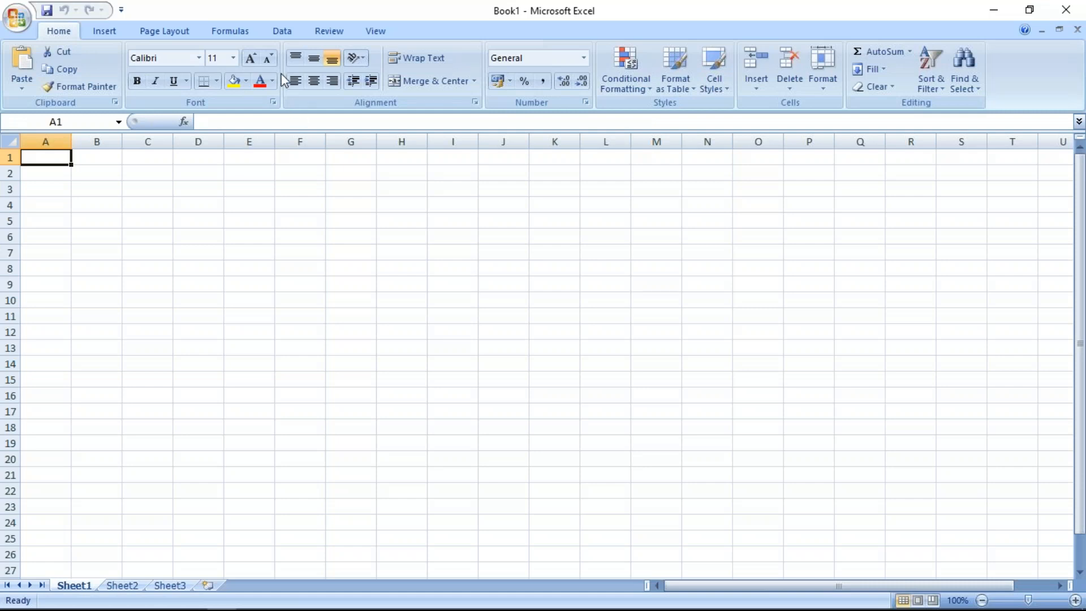
left_click(282, 32)
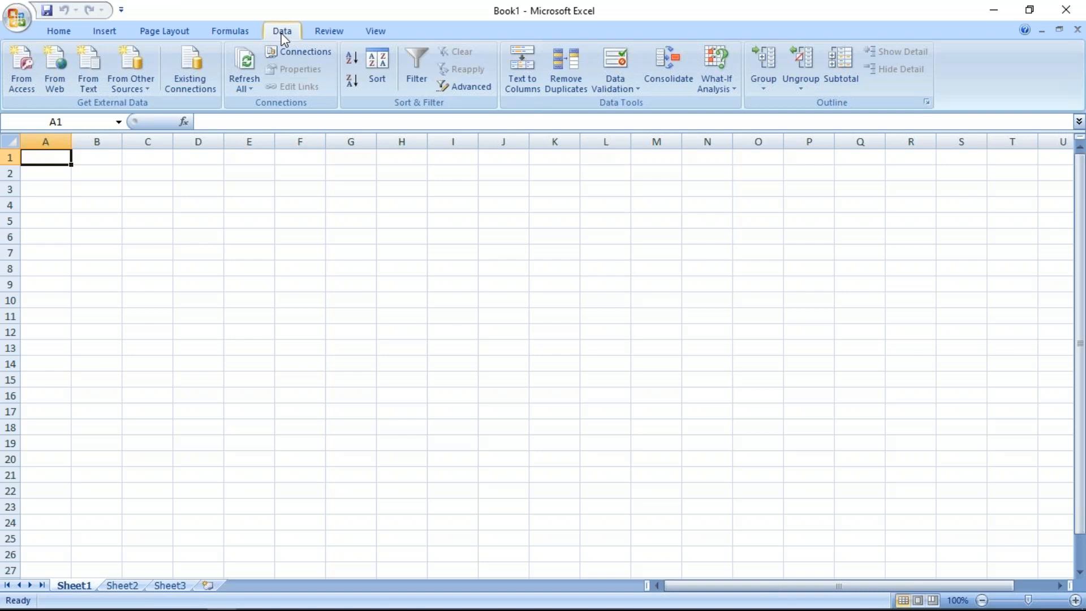
left_click(146, 87)
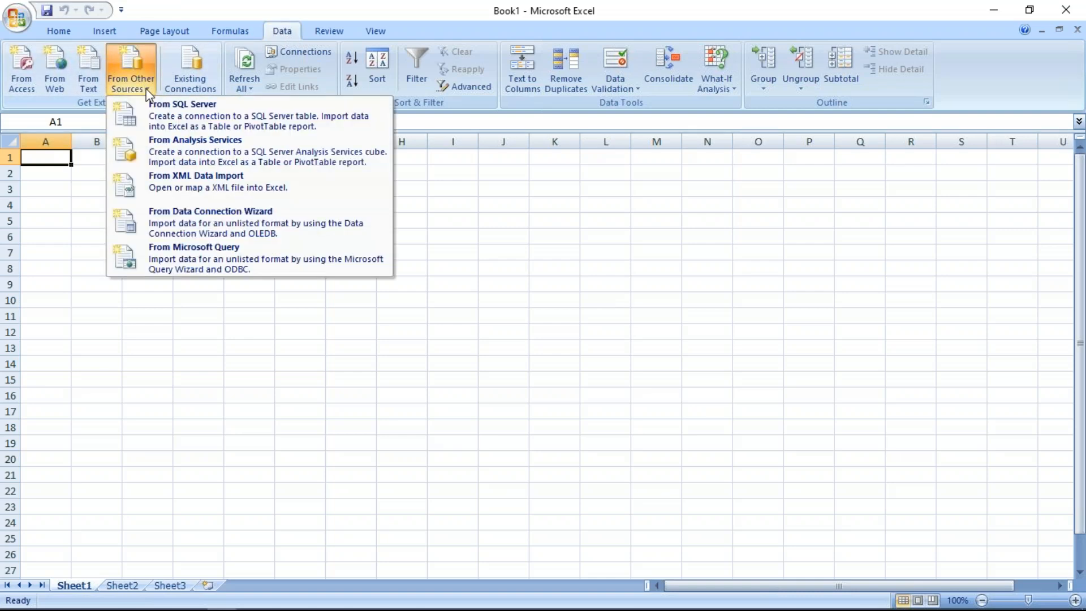
left_click(181, 118)
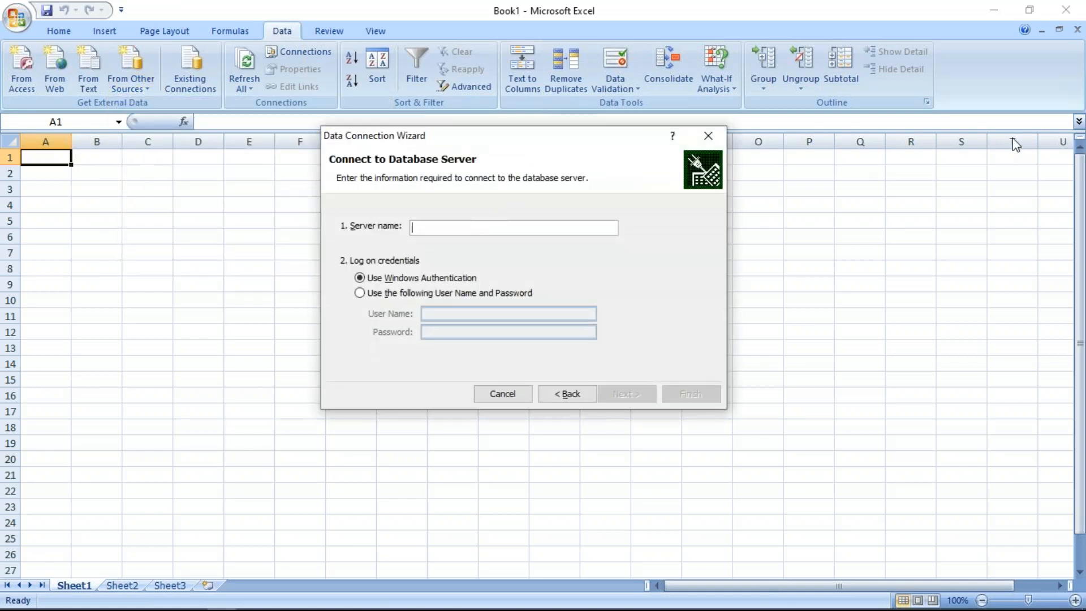
- Copy the server name from SQL Server Management Studio's connection dialog and connect Excel's Data Connection Wizard to DESKTOP-P5N46MK using Windows Authentication
left_click(1074, 187)
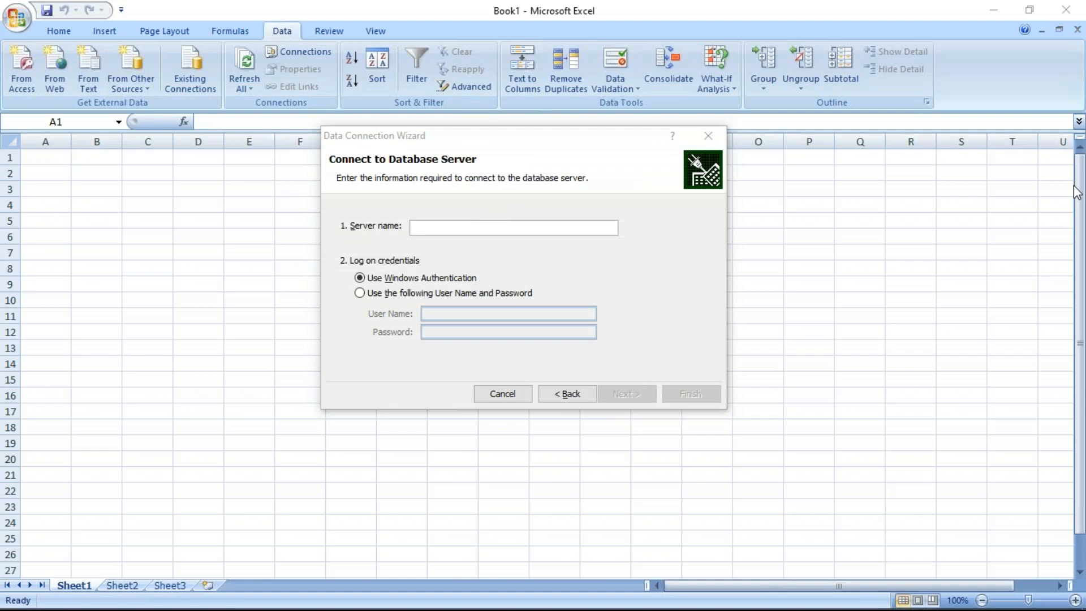
left_click(462, 228)
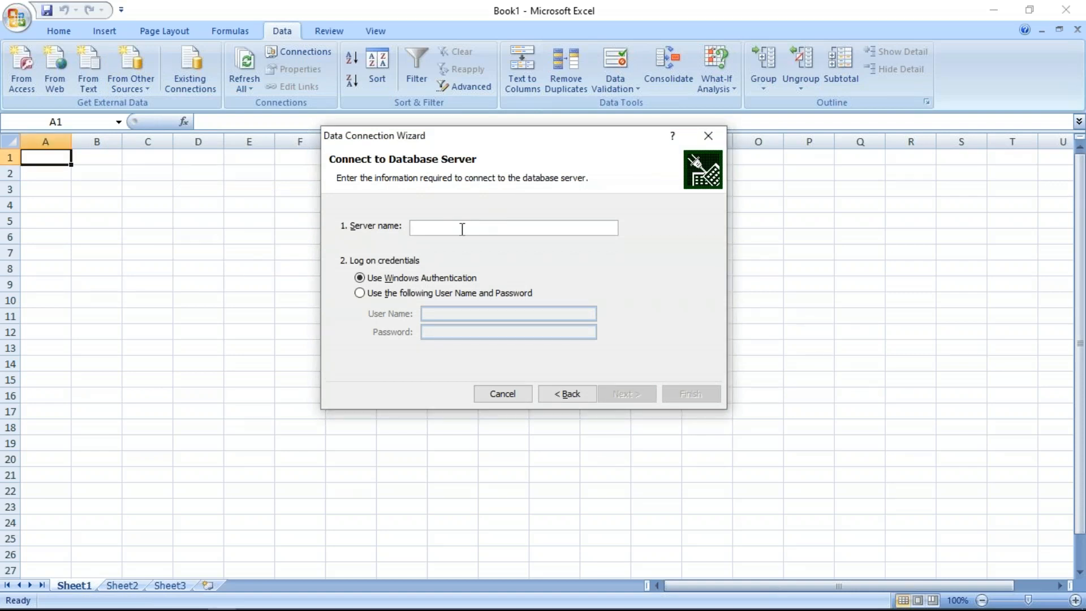
key("alt+Tab")
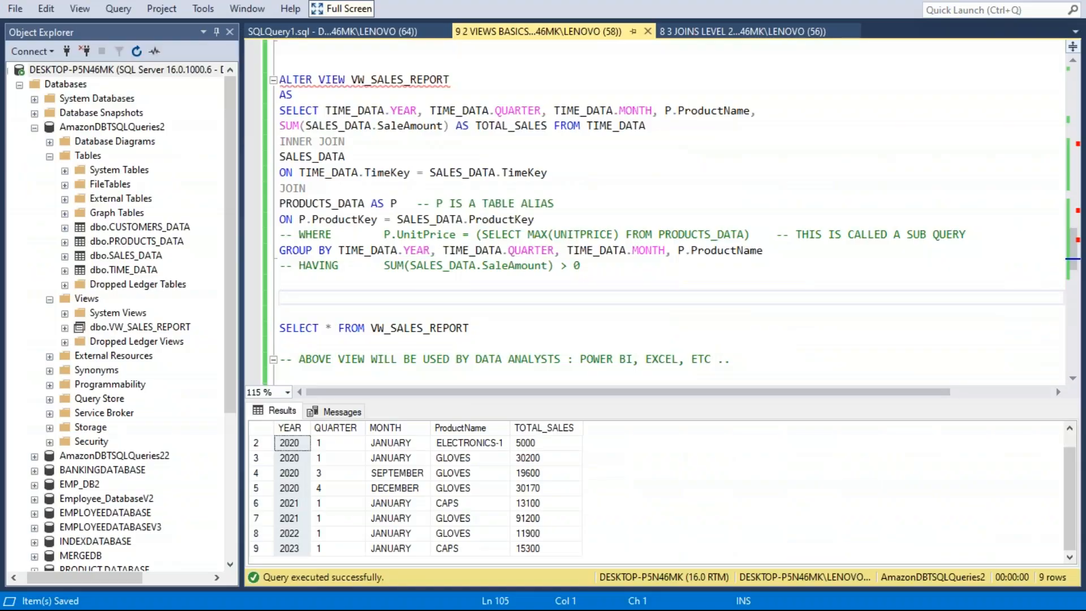
right_click(170, 73)
left_click(223, 85)
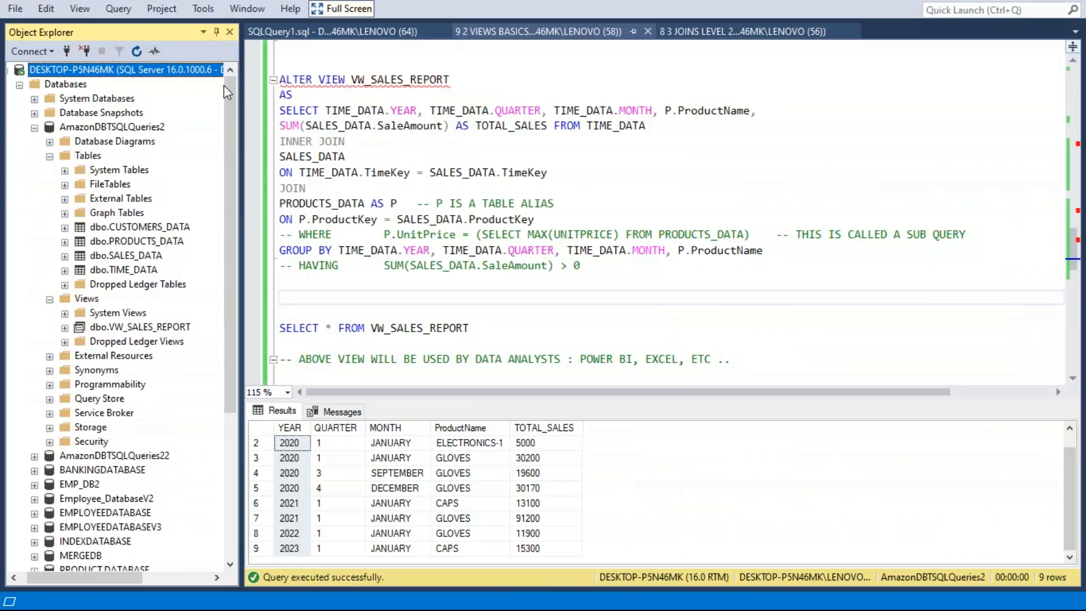
right_click(550, 214)
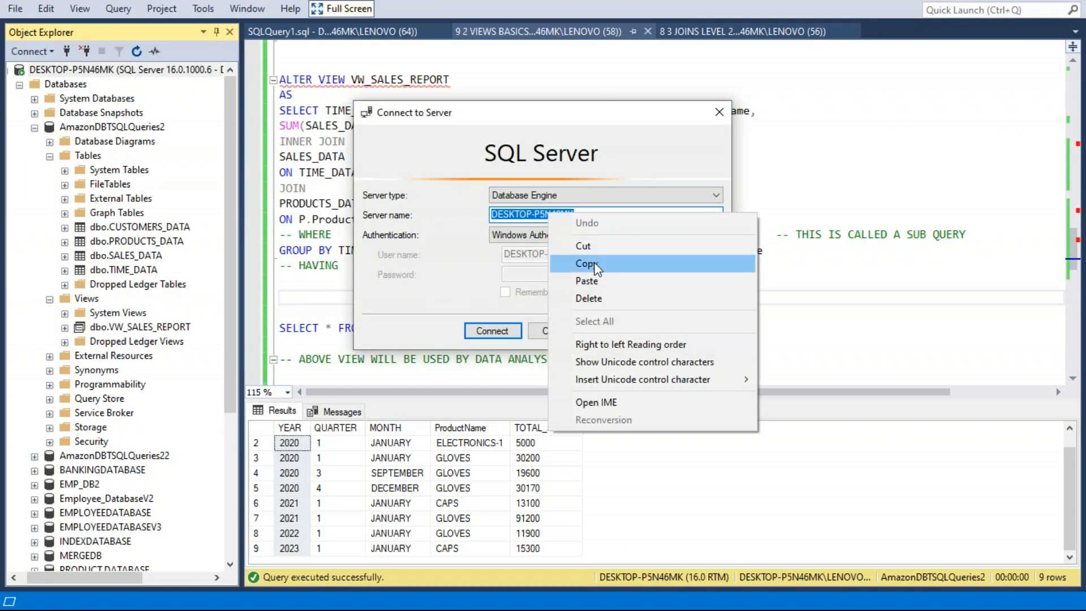
left_click(578, 262)
key("alt+Tab")
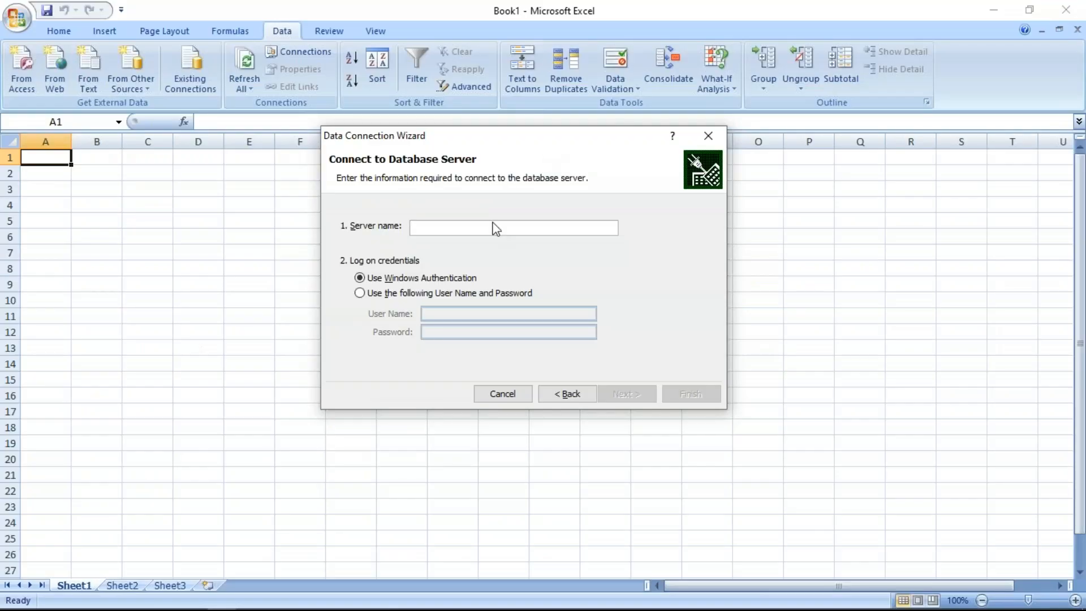
key("ctrl+v")
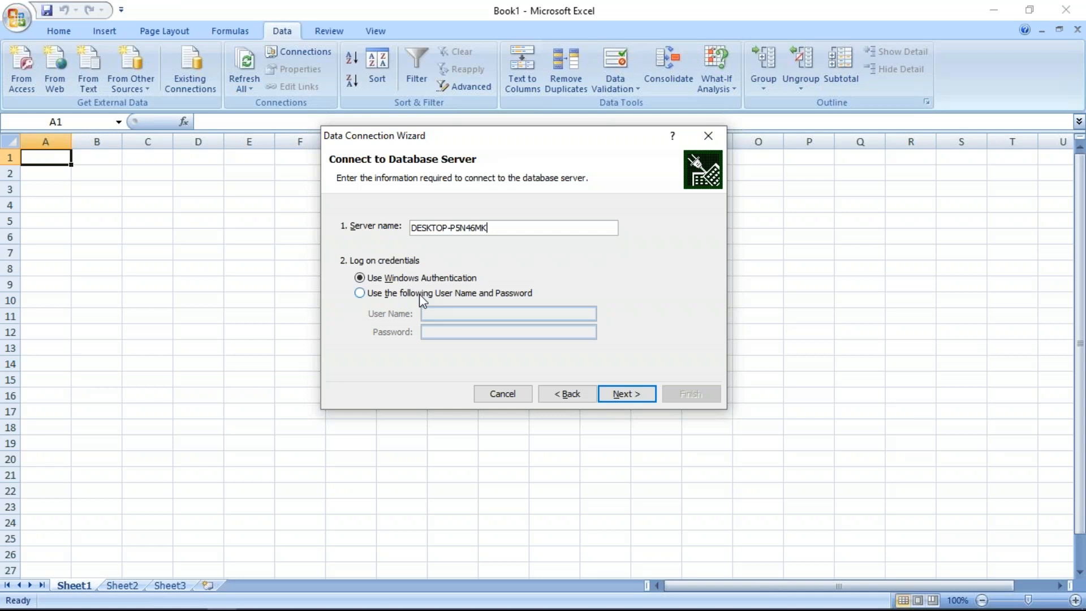
left_click(632, 391)
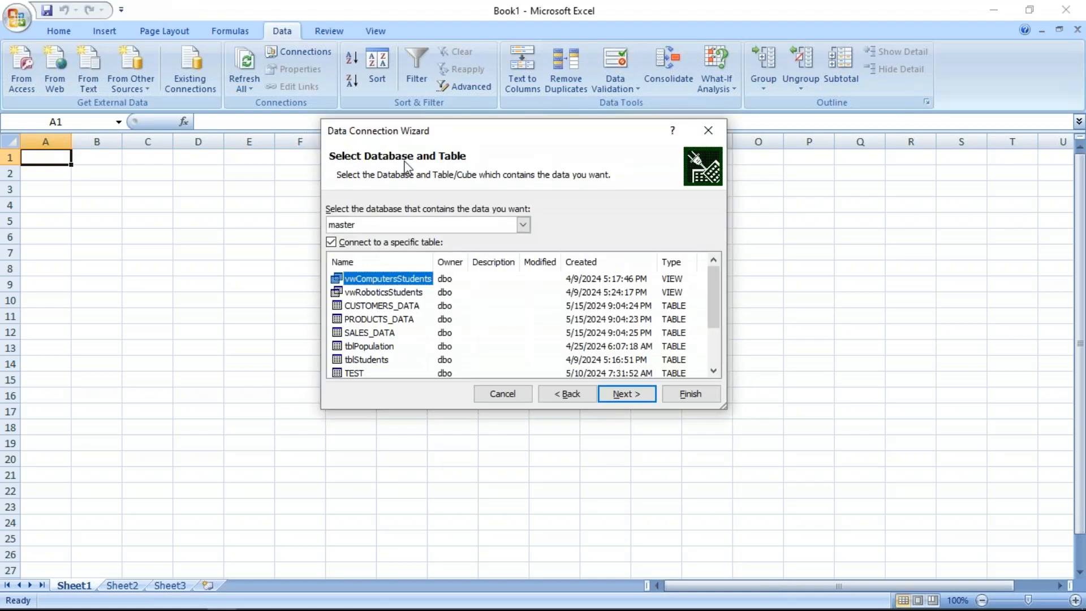
- Choose the AmazonDBTSQLQueries2 database and its VW_SALES_REPORT view as the data source for the connection
left_click(523, 224)
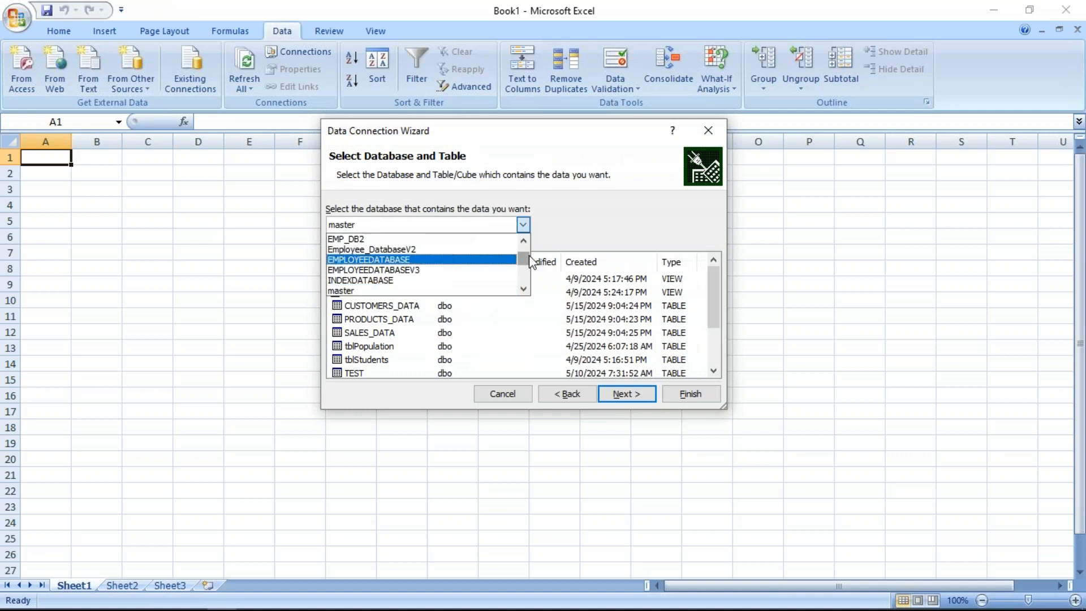
scroll(525, 236, "up", 1)
left_click(396, 238)
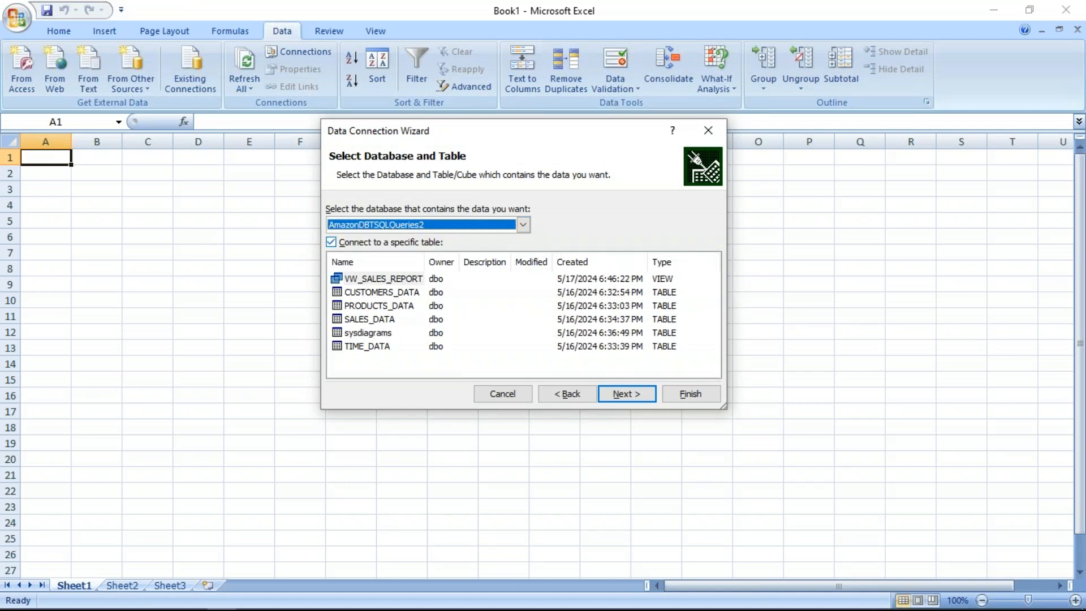
left_click(387, 280)
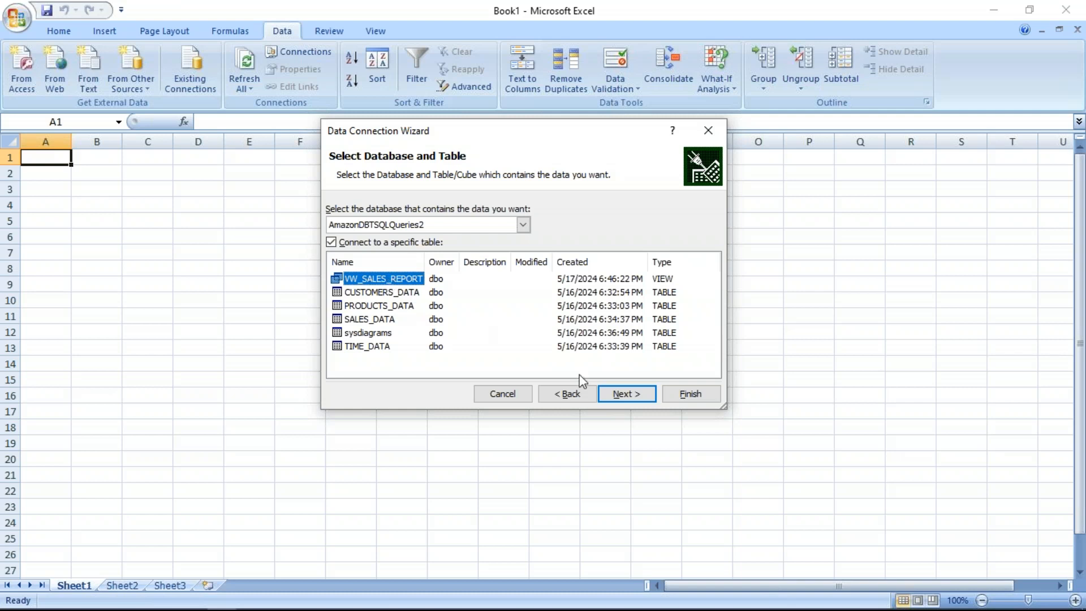
left_click(628, 394)
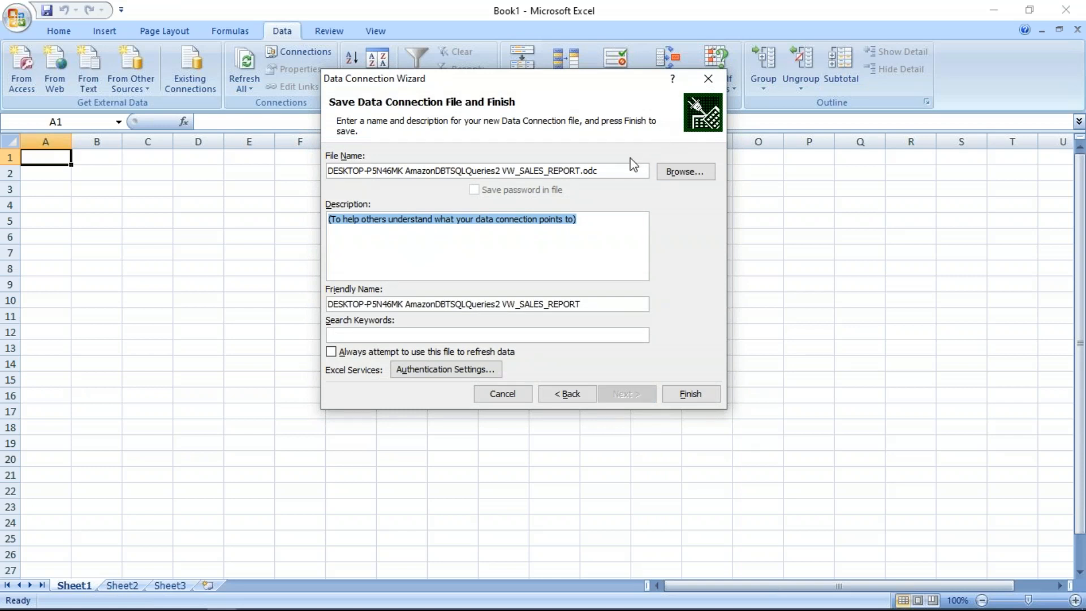
- Save the data connection file under its proposed .odc name and import the view as a PivotChart and PivotTable Report at $A$1
left_click(597, 171)
left_click_drag(597, 171, 581, 172)
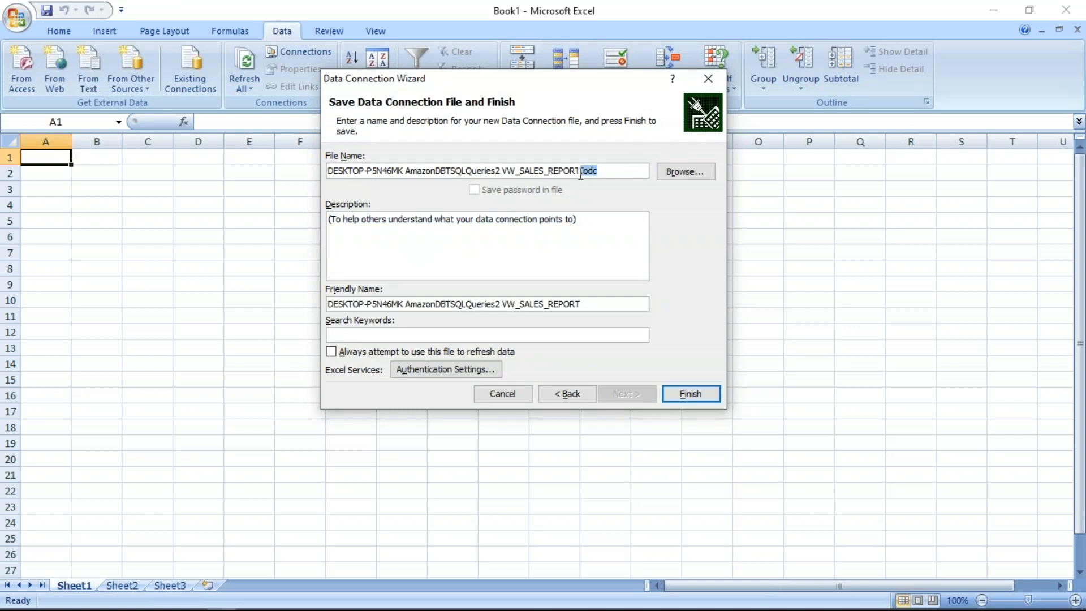
left_click(692, 396)
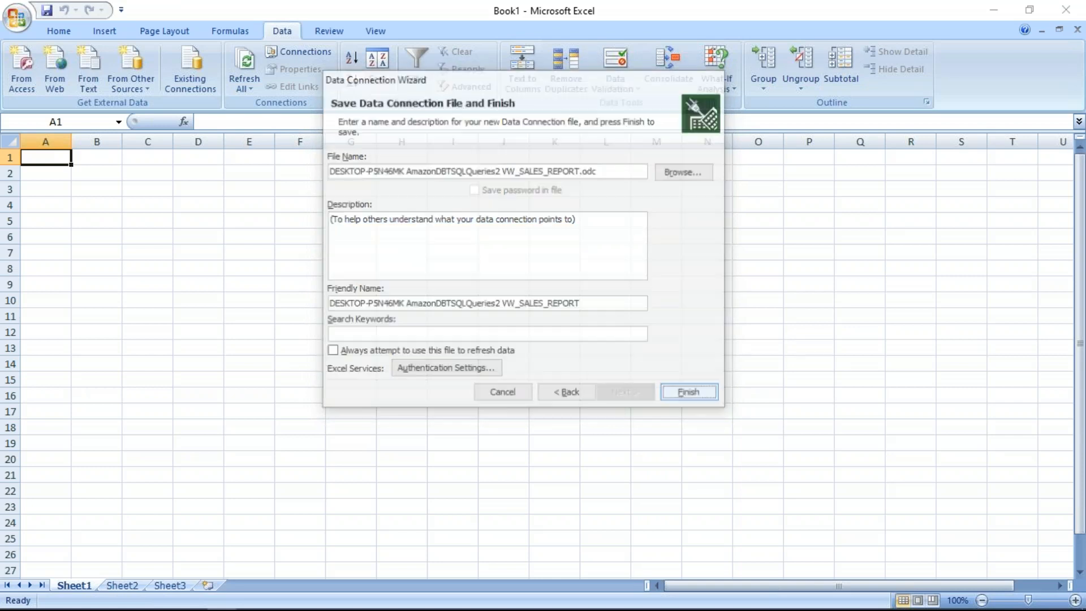
left_click(498, 354)
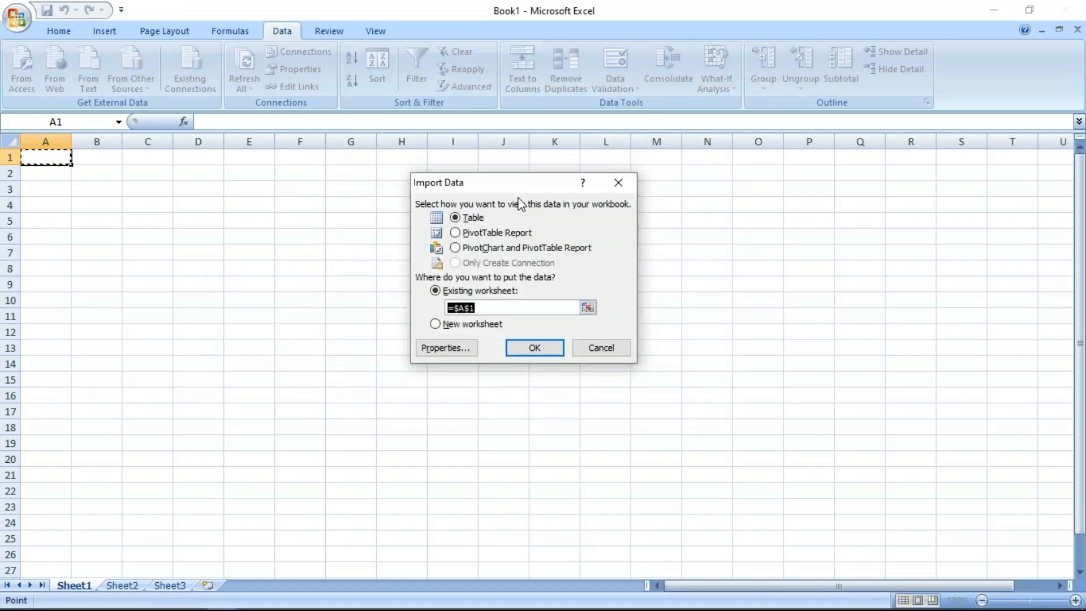
left_click(519, 247)
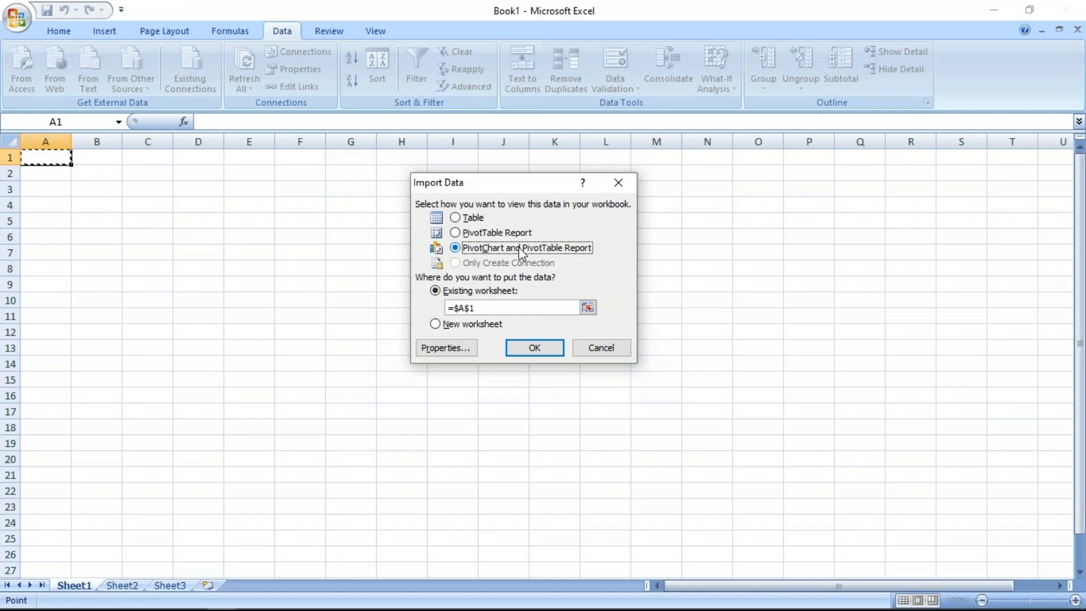
left_click(544, 349)
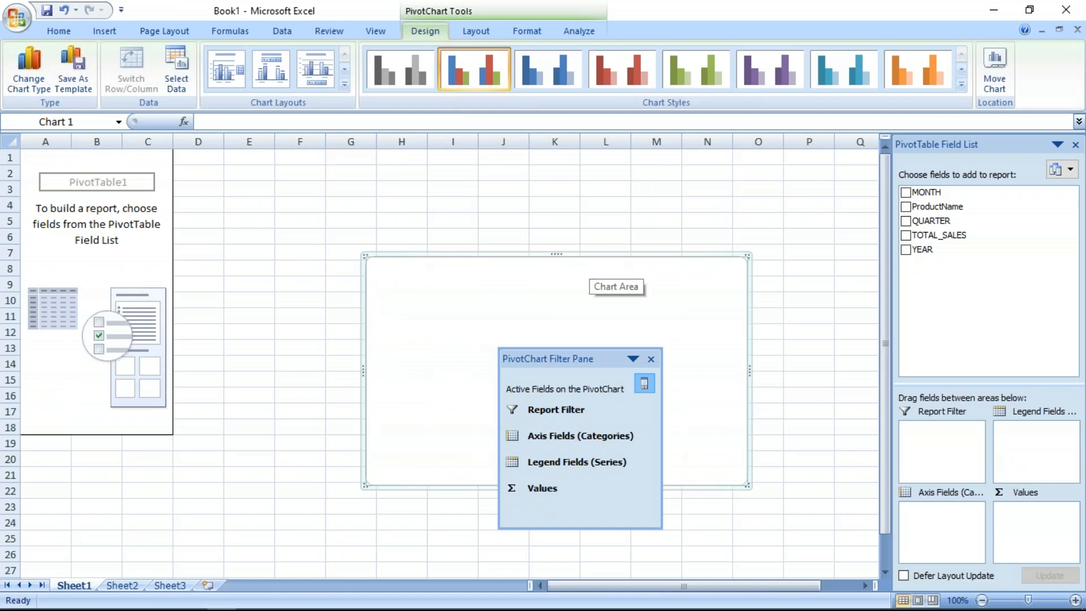
- Add YEAR to the axis fields and TOTAL_SALES to the values, and close the PivotChart Filter Pane
left_click_drag(921, 249, 934, 512)
left_click_drag(929, 237, 1028, 531)
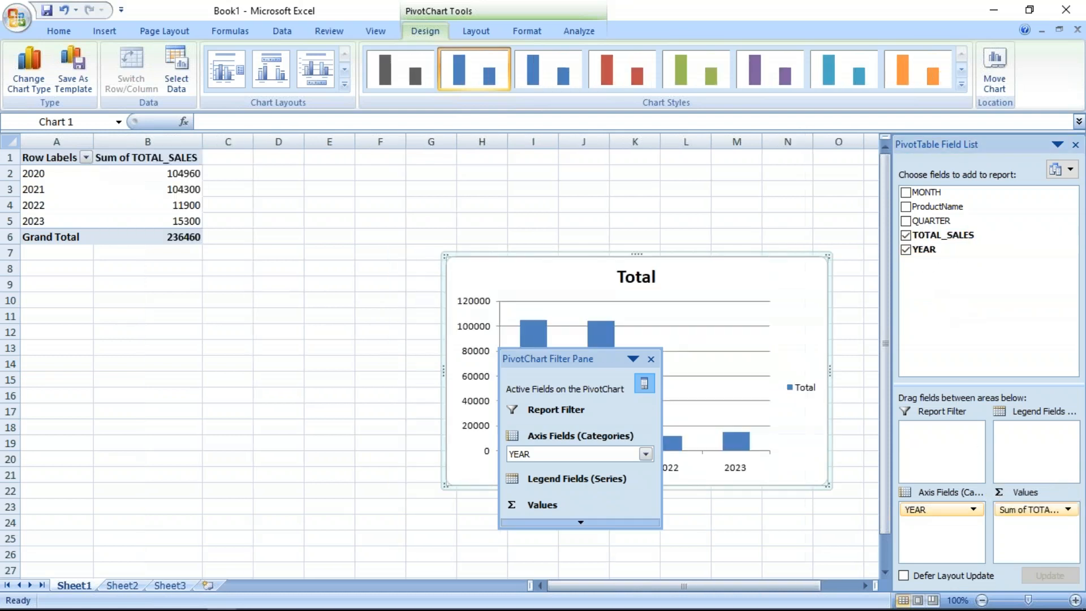
left_click(651, 358)
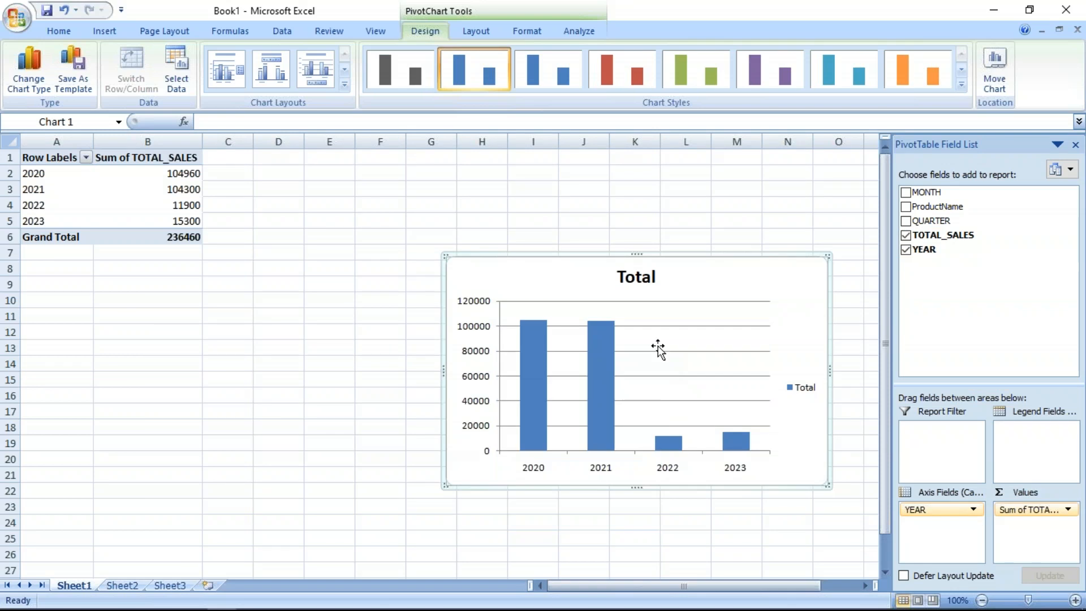
- Move the chart closer to the PivotTable and enlarge it, adding QUARTER below YEAR in the axis fields
left_click_drag(528, 270, 399, 210)
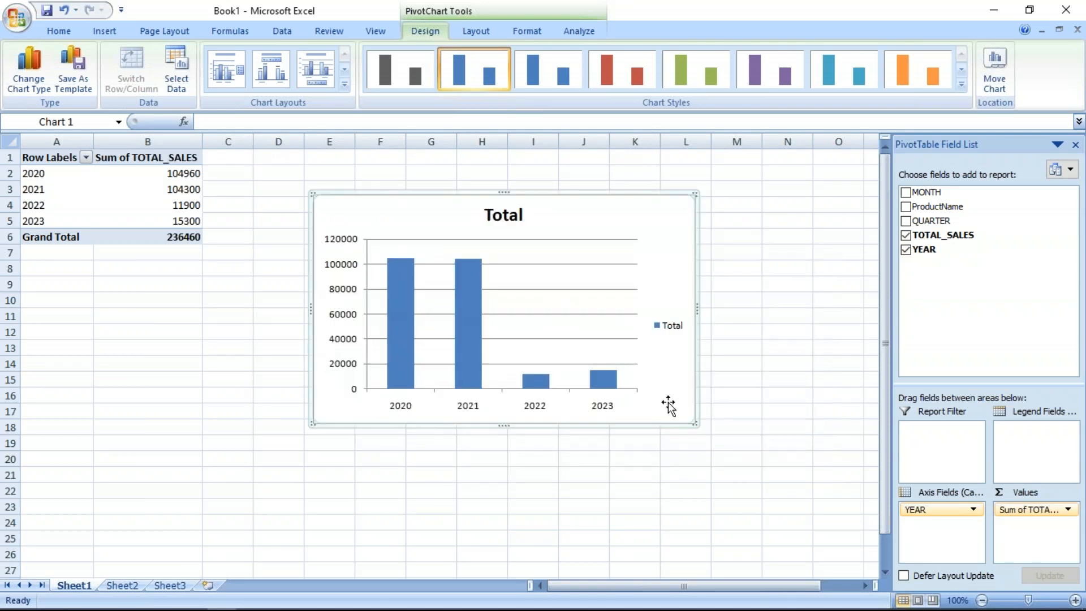
left_click_drag(696, 422, 774, 462)
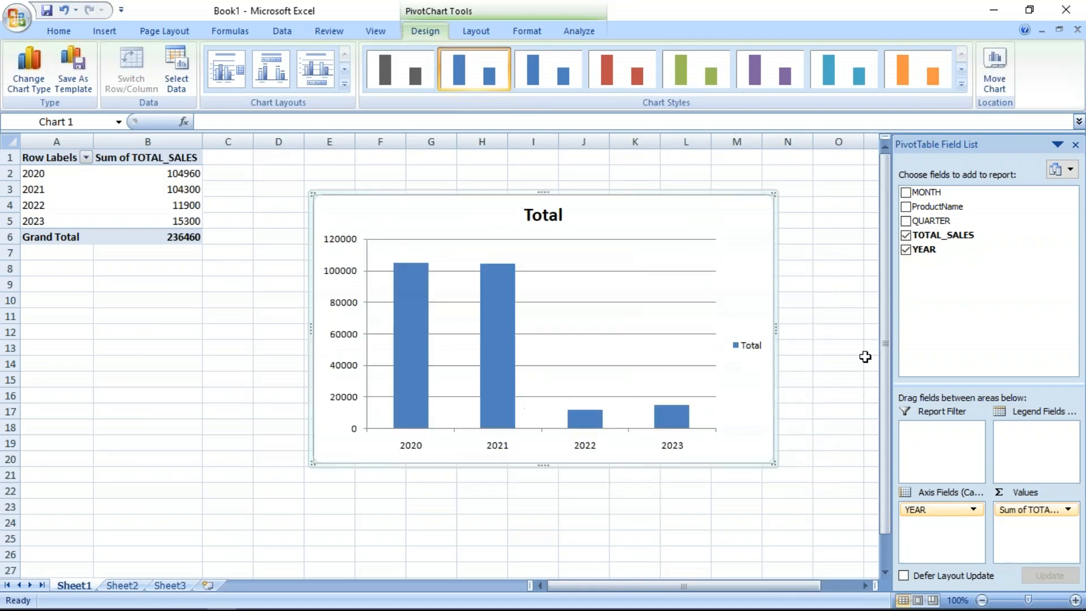
left_click_drag(921, 222, 933, 525)
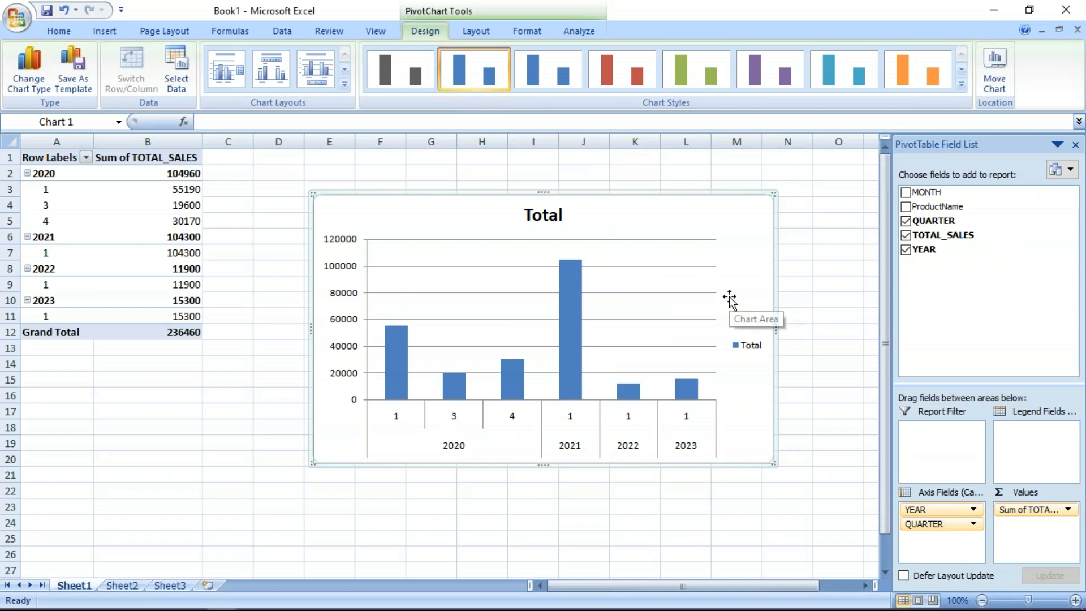
- Move the chart up beside the PivotTable and try the black-background purple chart style before applying the orange one
left_click(645, 281)
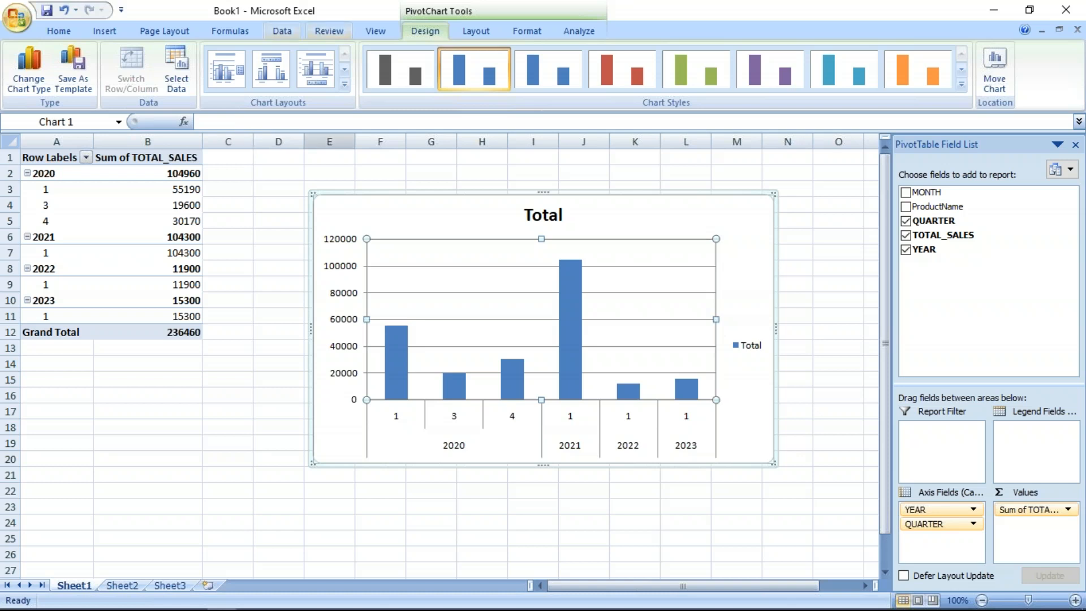
left_click_drag(379, 215, 343, 193)
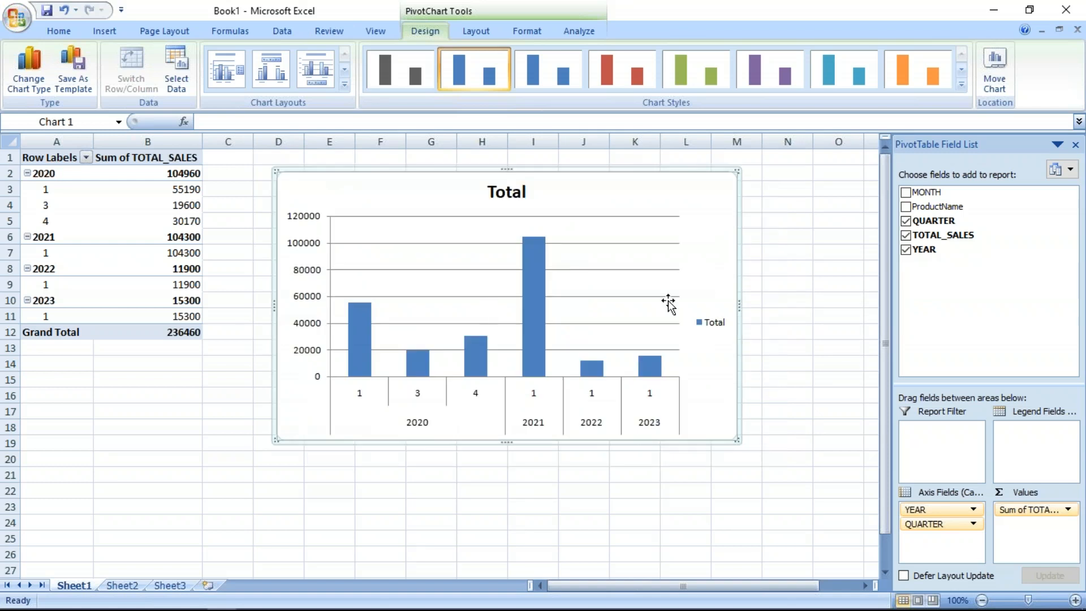
left_click(961, 84)
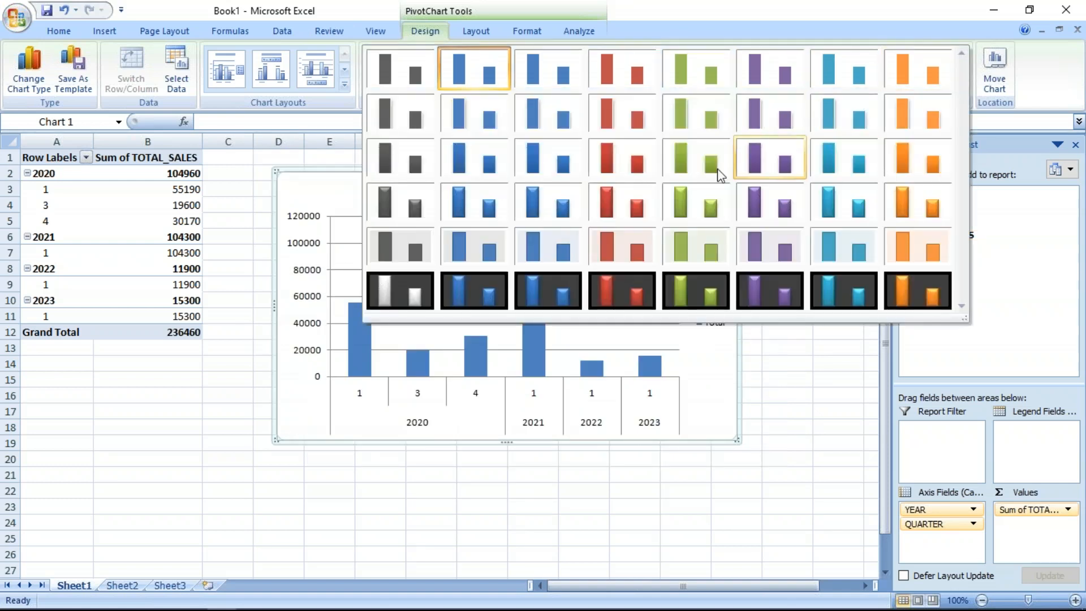
left_click(758, 291)
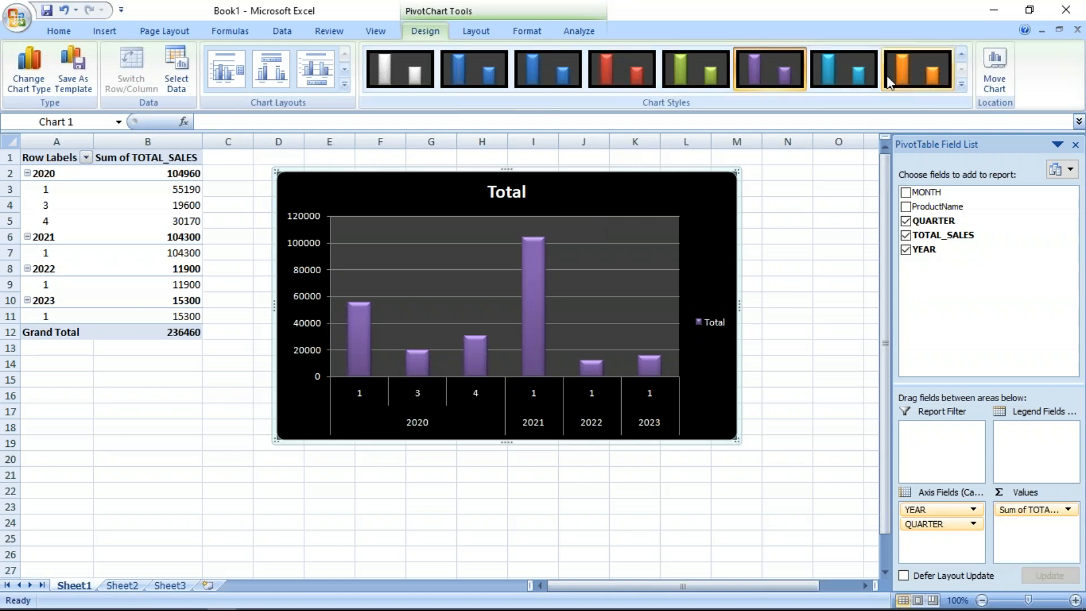
left_click(916, 68)
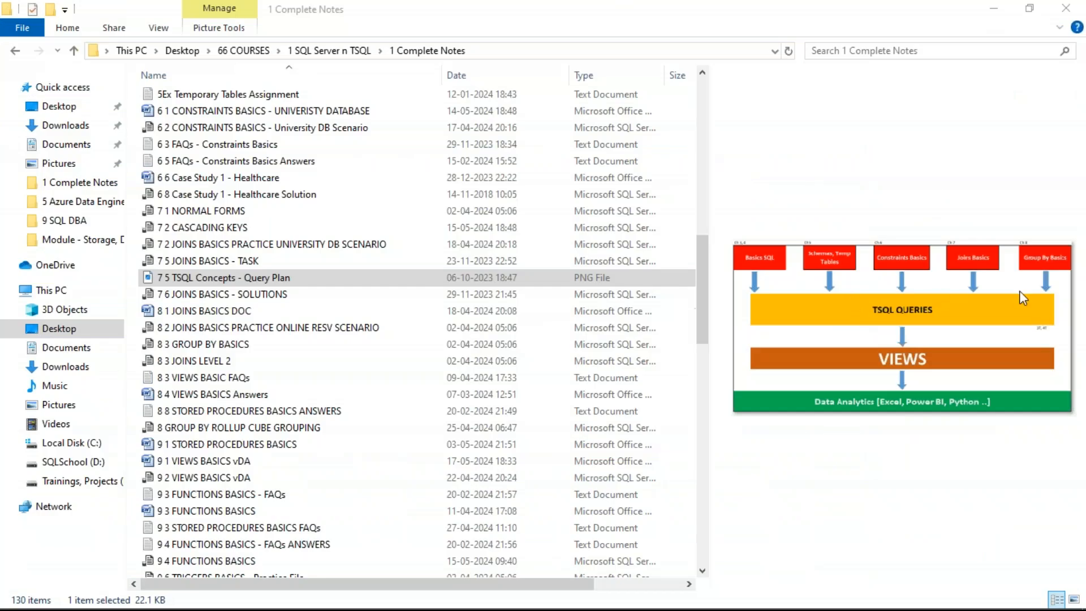
- Switch to File Explorer, open the image 7 5 TSQL Concepts - Query Plan, examine its path from TSQL queries through views to data analytics, and close it
key("ctrl")
key("ctrl")
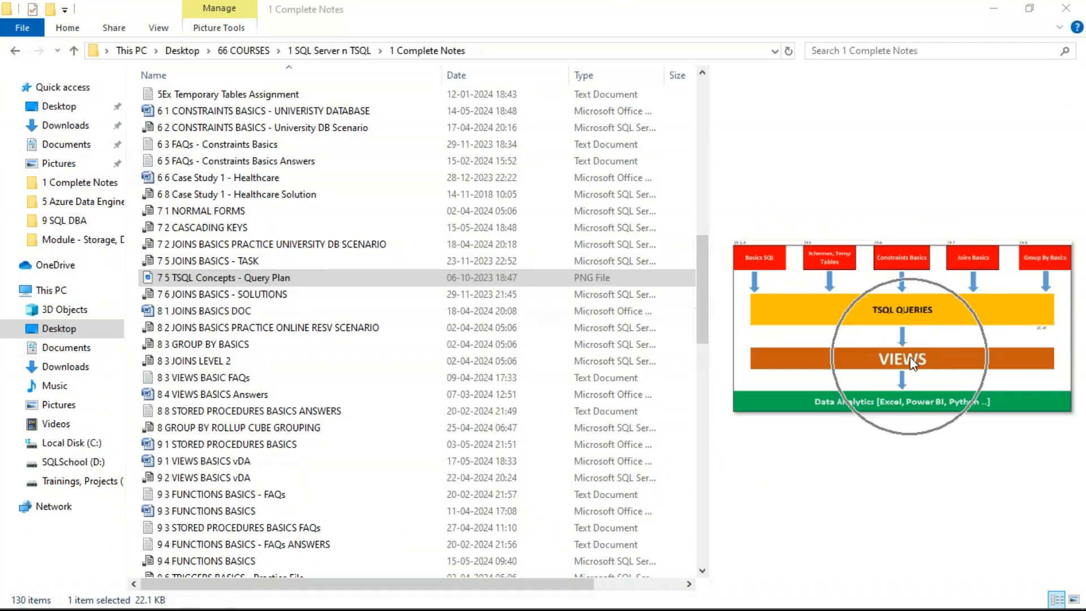
key("ctrl")
left_click(279, 277)
double_click(278, 277)
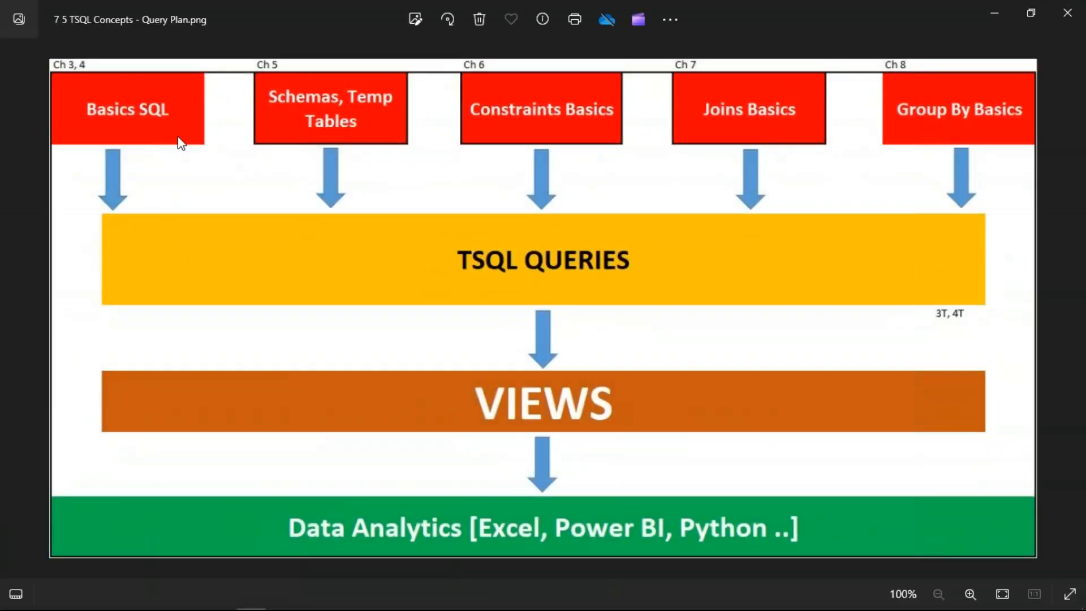
left_click(93, 96)
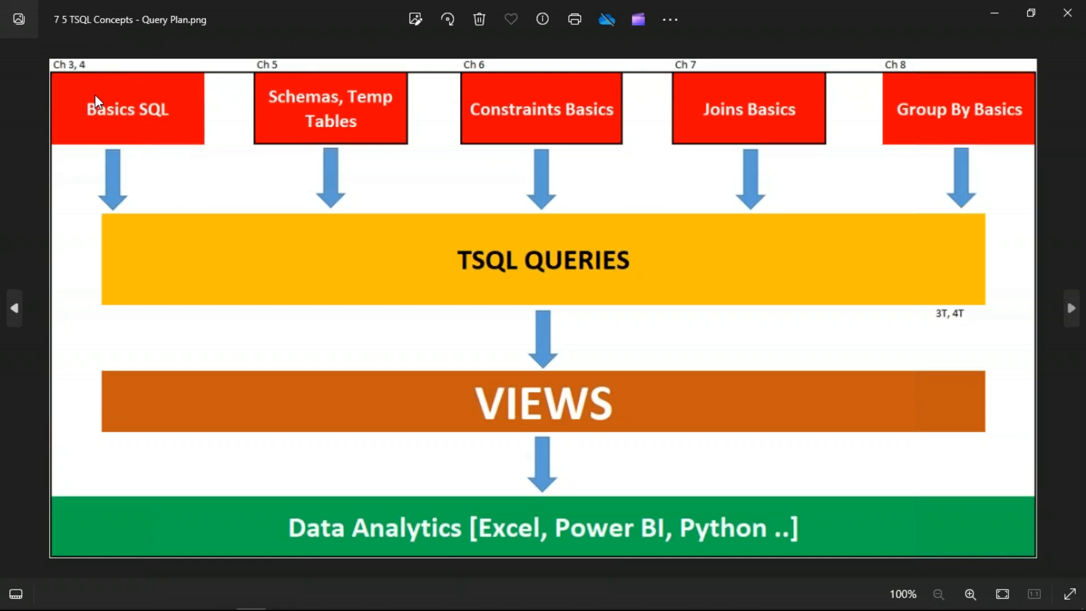
left_click(291, 107)
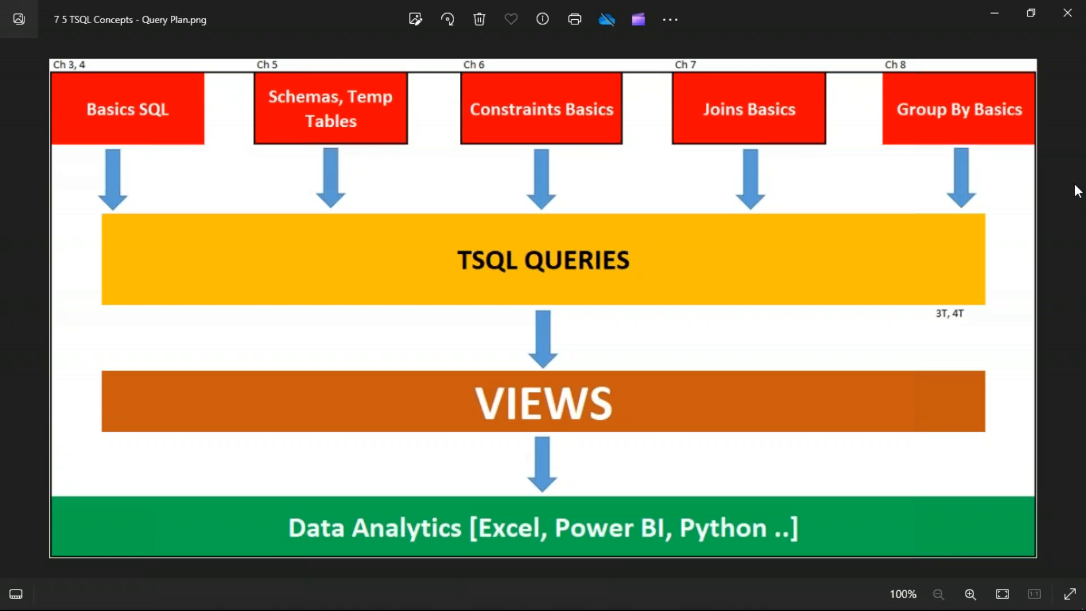
left_click(1067, 12)
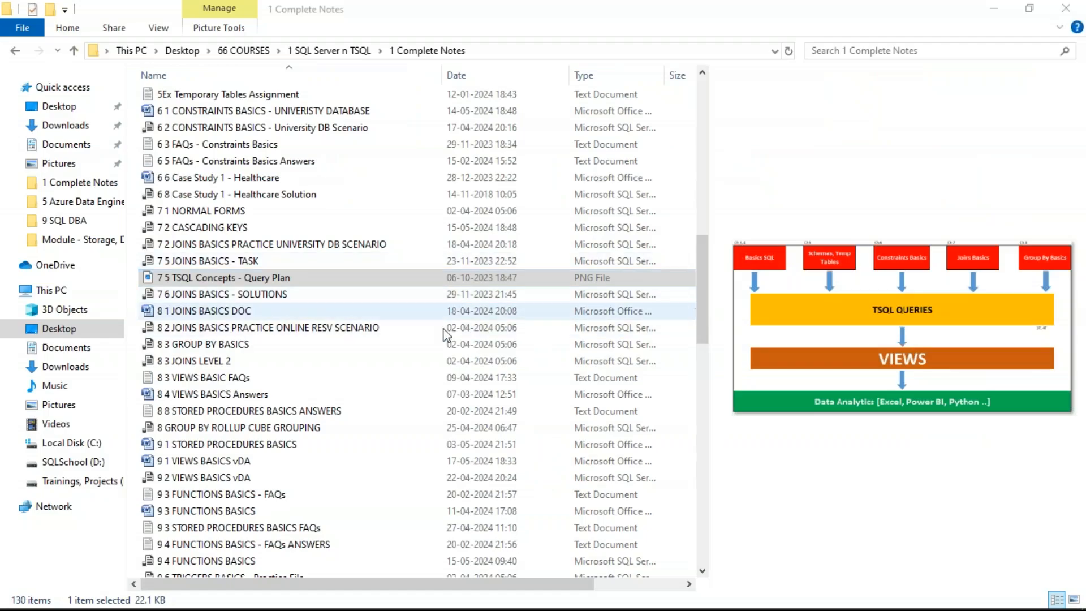